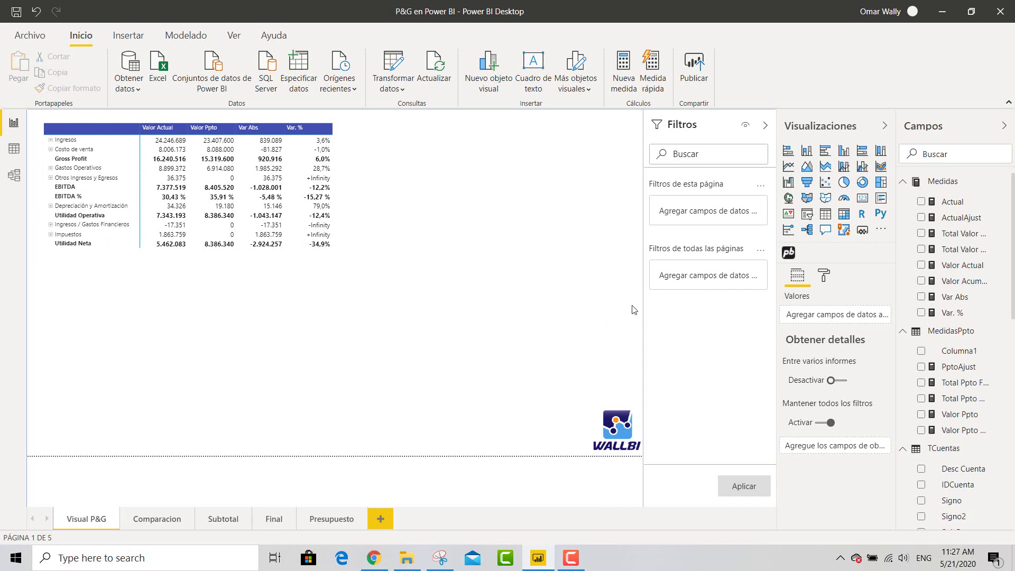
- Search AppSource for "Financial reporting" and try to add Financial Reporting Matrix by Profitbase, declining to update the existing copy
click(881, 232)
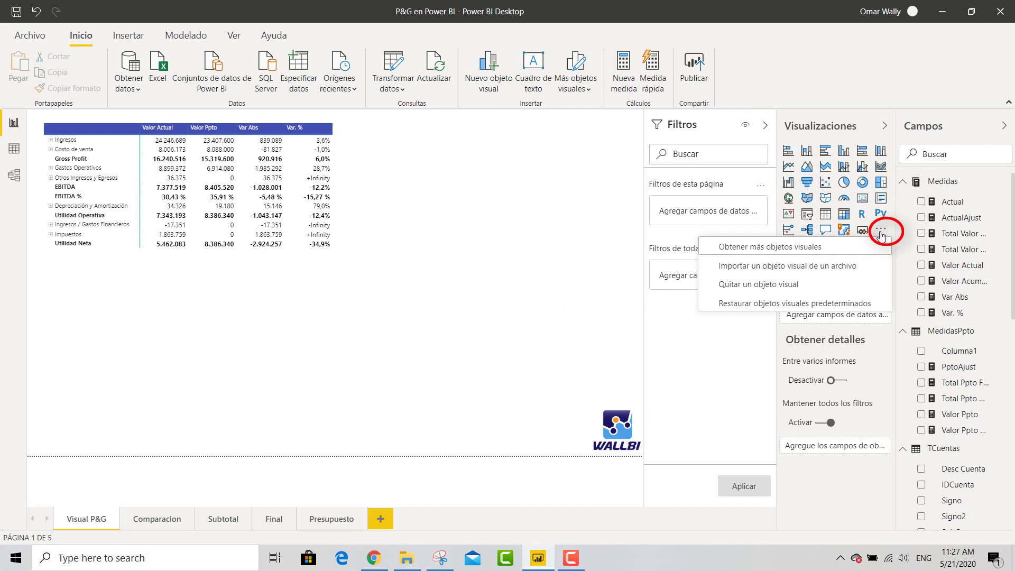
click(760, 246)
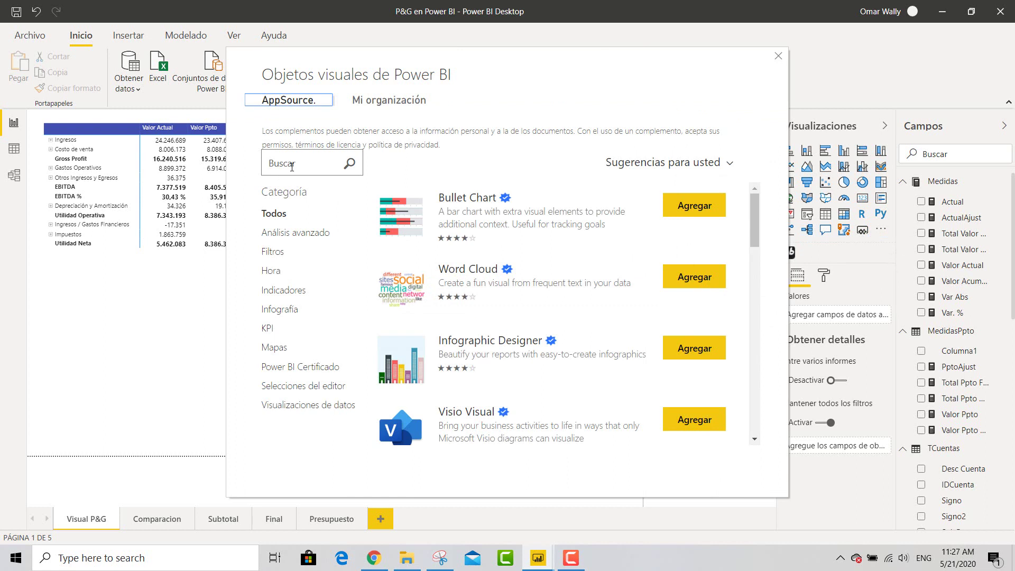
click(291, 167)
text(Financial)
text( reporting)
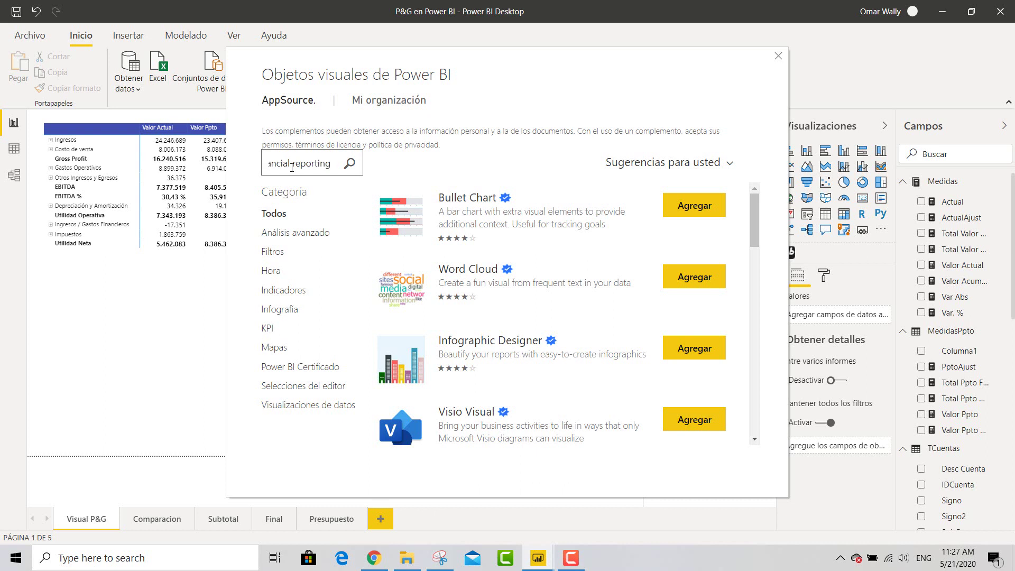
key(Return)
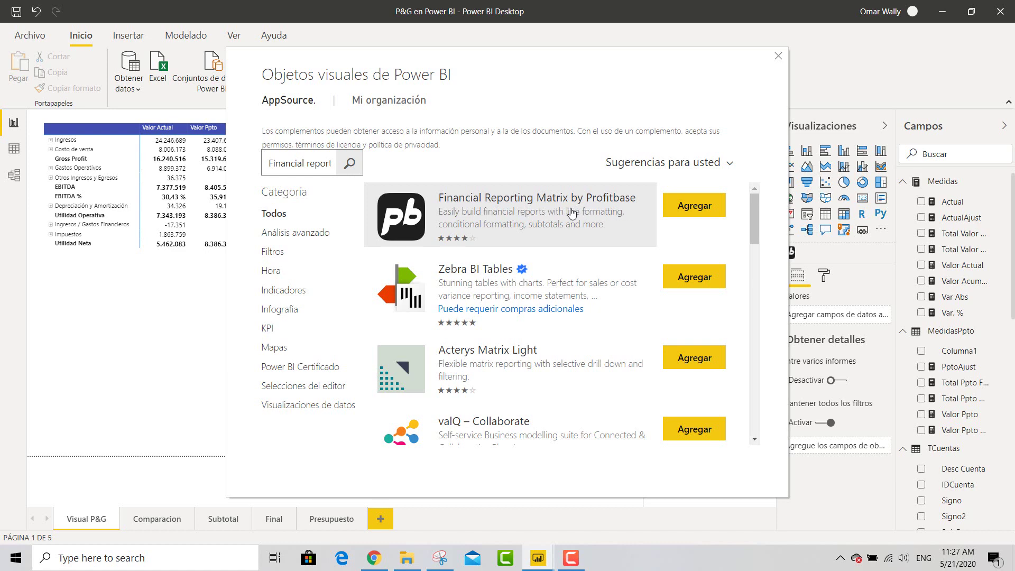
click(690, 208)
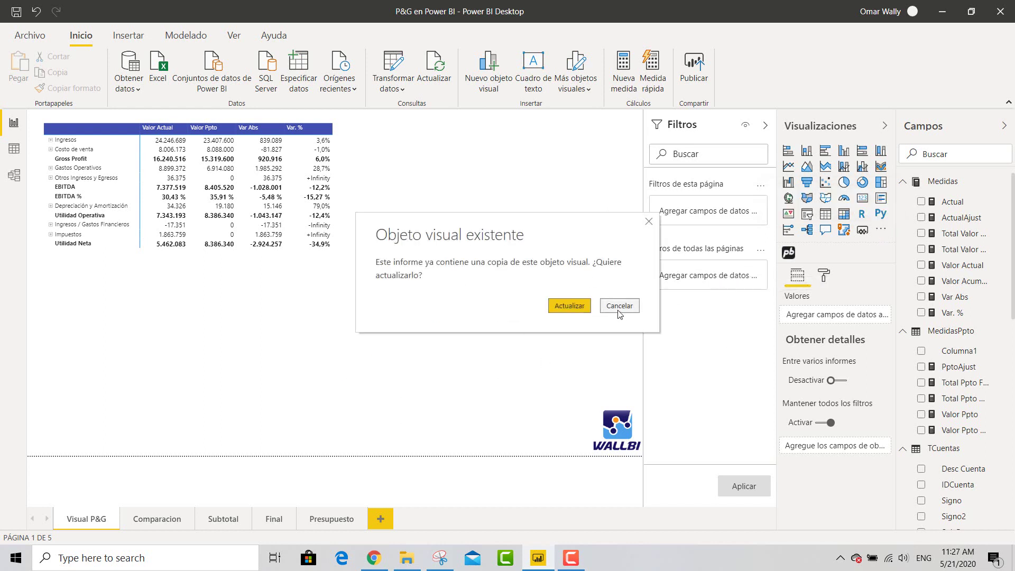
click(619, 309)
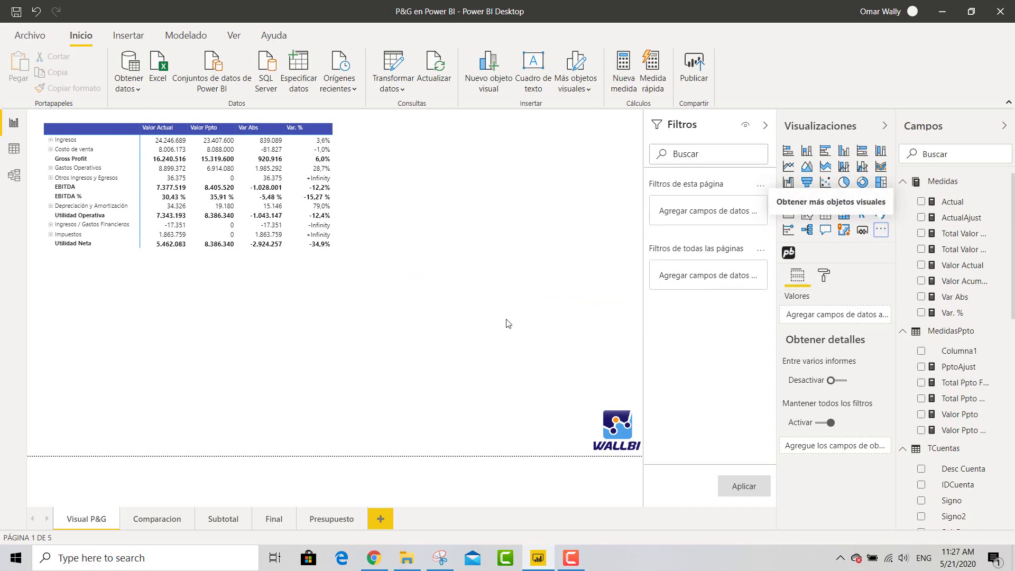
- Insert a slightly enlarged Profitbase matrix visual below the existing table, with Valor Actual, Valor Ppto, Var Abs and Var. % as values
click(788, 253)
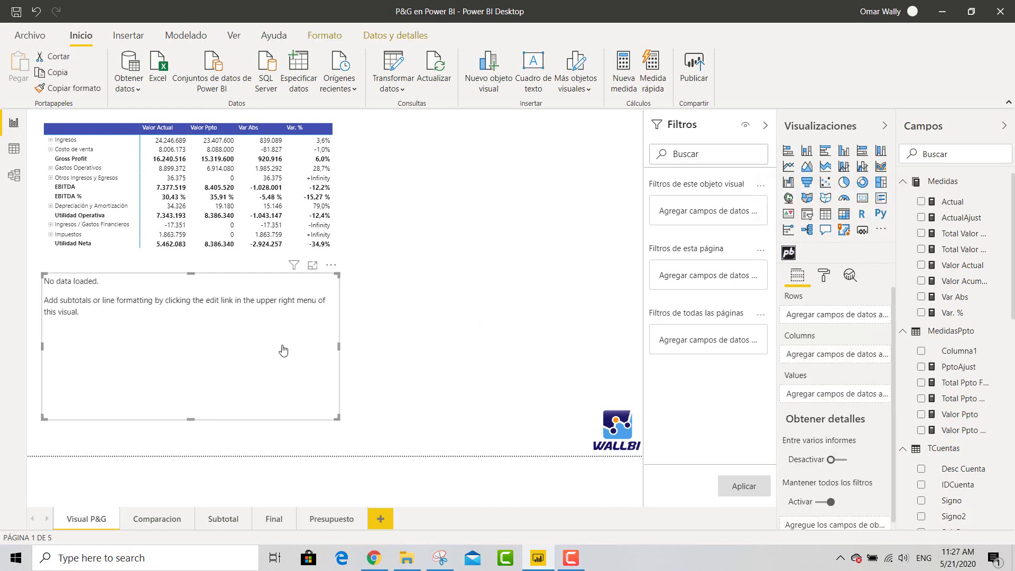
drag(338, 419, 345, 433)
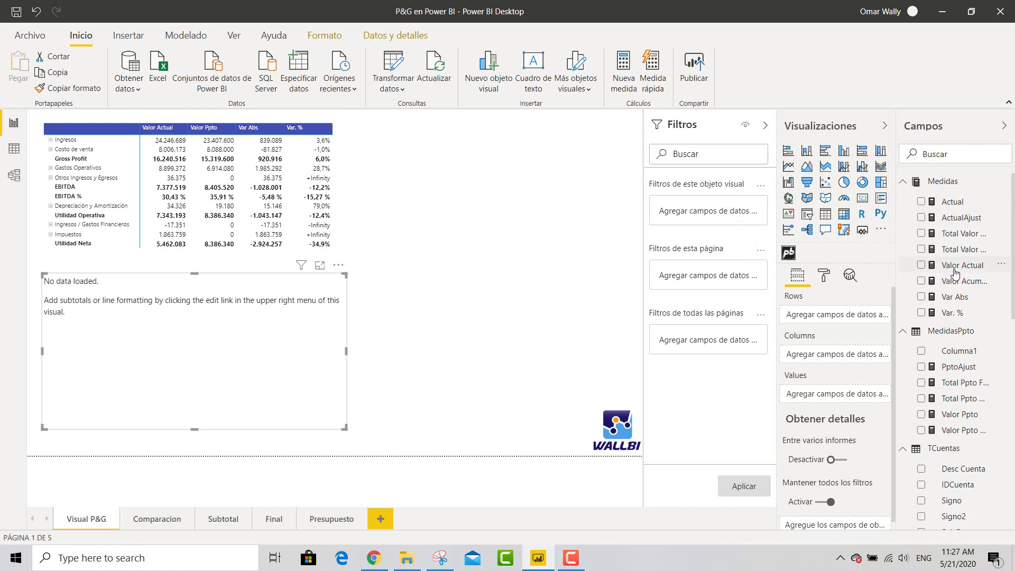
drag(955, 272, 836, 405)
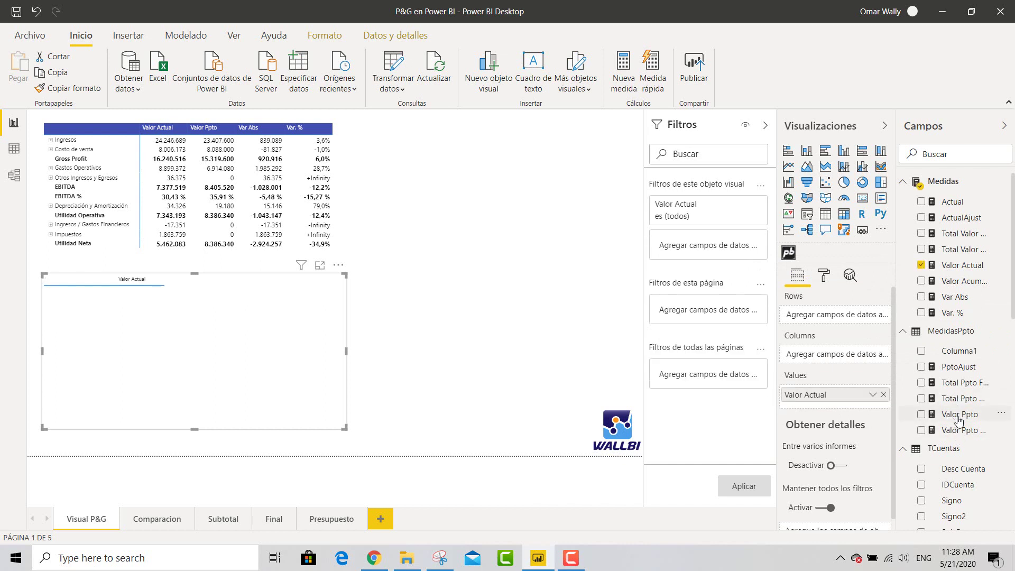
drag(958, 417, 859, 411)
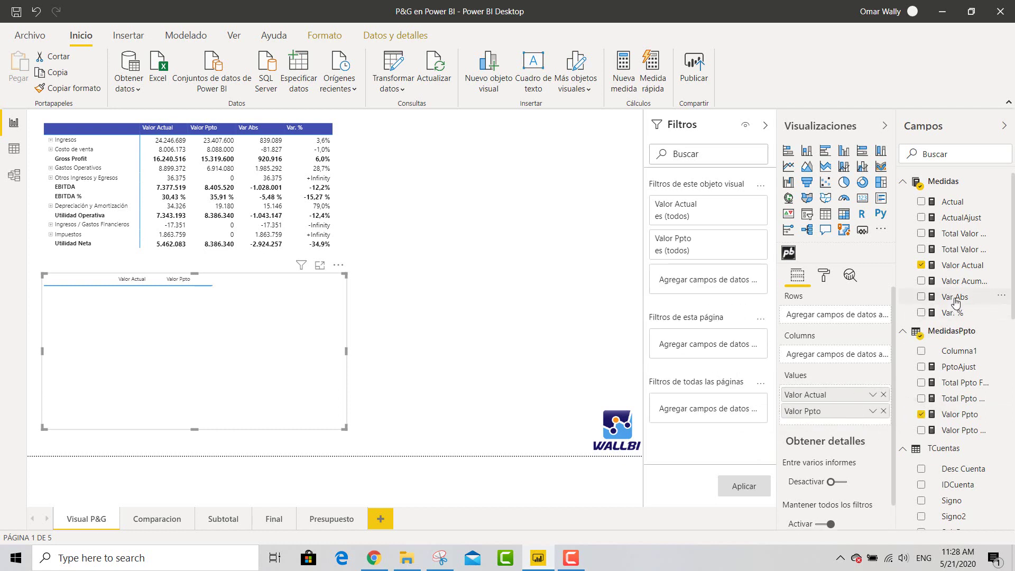
drag(955, 298, 846, 442)
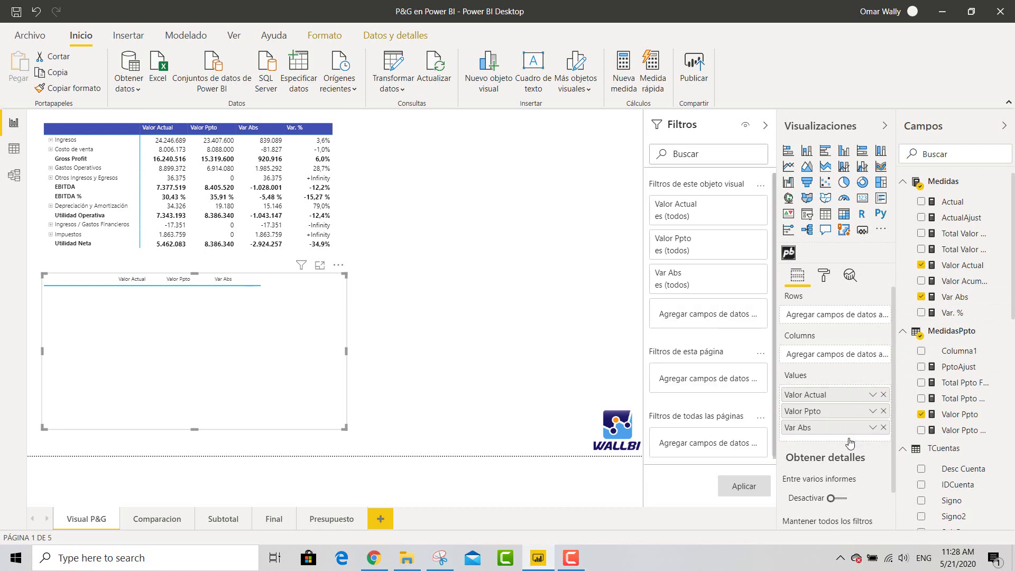
- Add TipoCuenta from TTipoCuenta and SubGrupo from TCuentas as the new matrix's row levels
scroll(972, 388, down, 10)
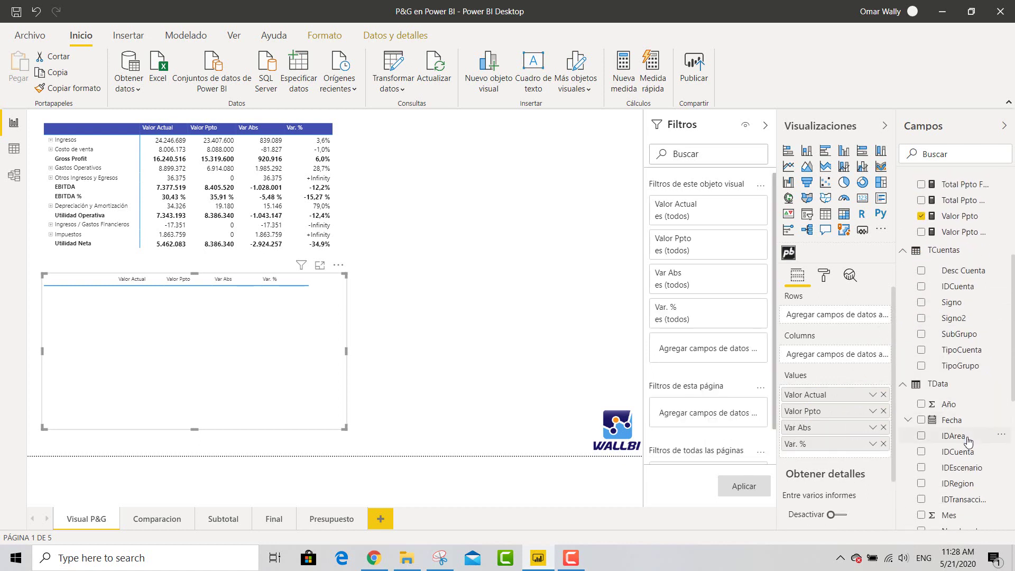
drag(961, 504, 851, 317)
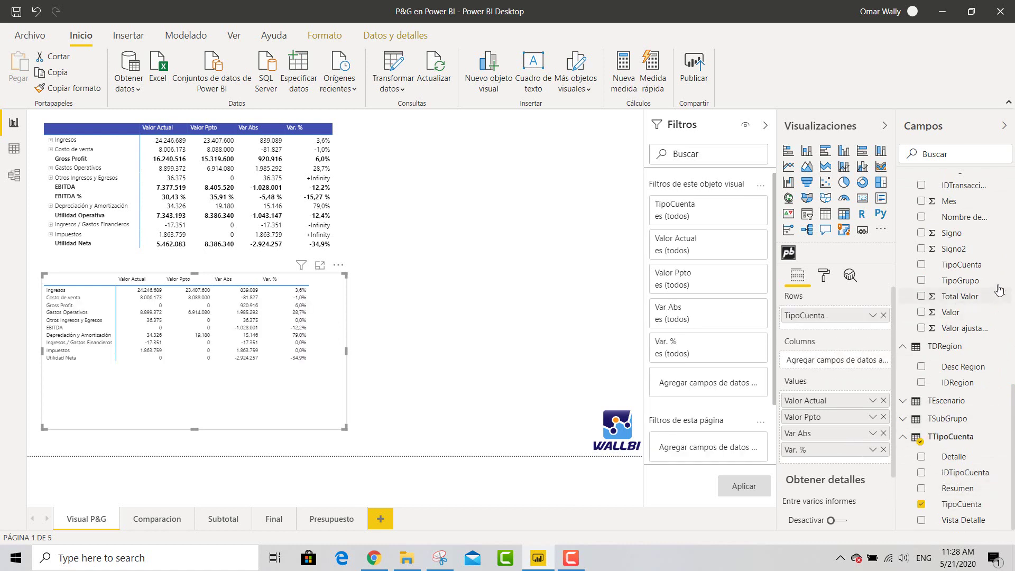
scroll(970, 423, up, 8)
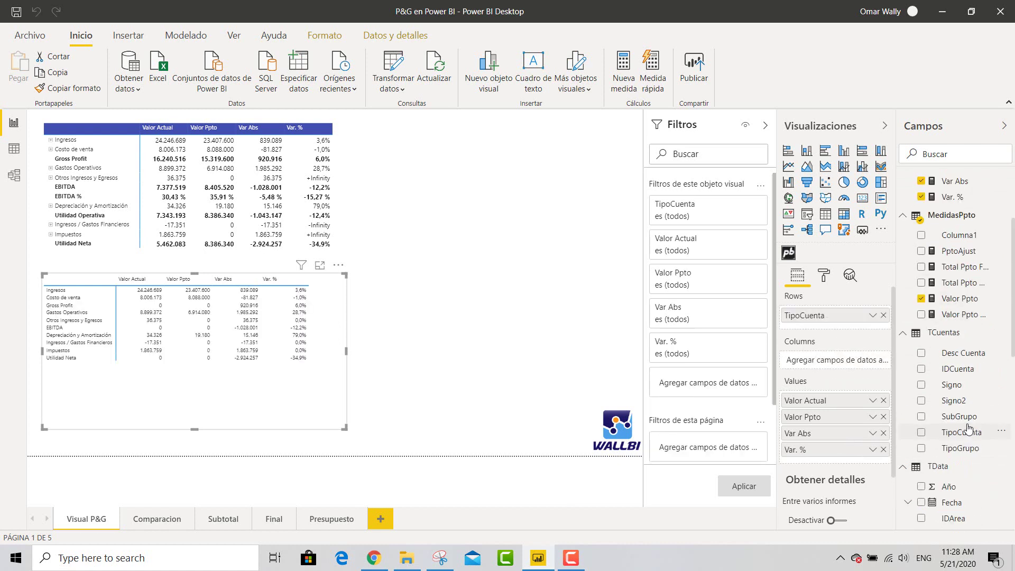
drag(967, 423, 856, 336)
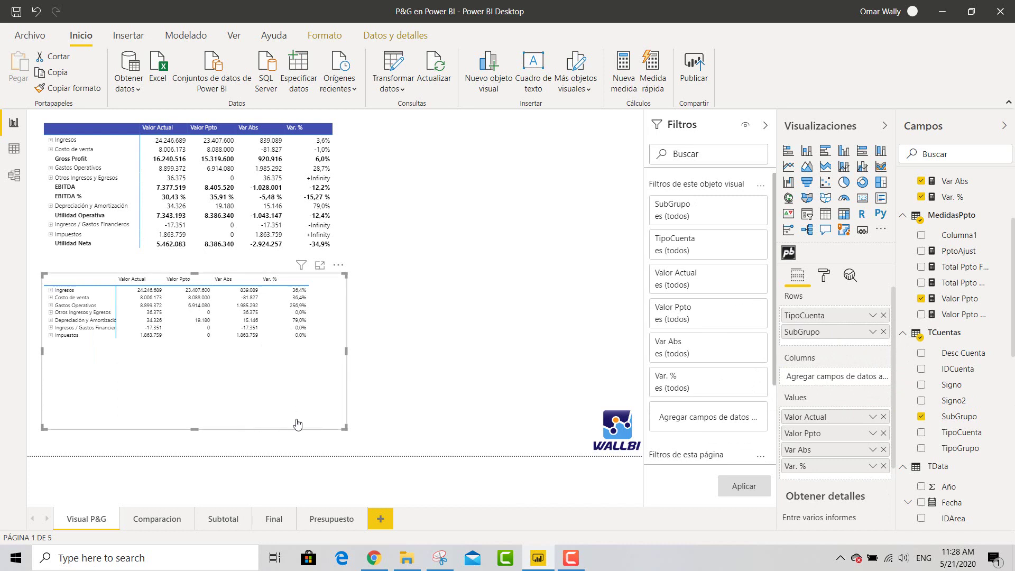
- Set the text size of the new matrix's column headers to 12 pt
click(824, 276)
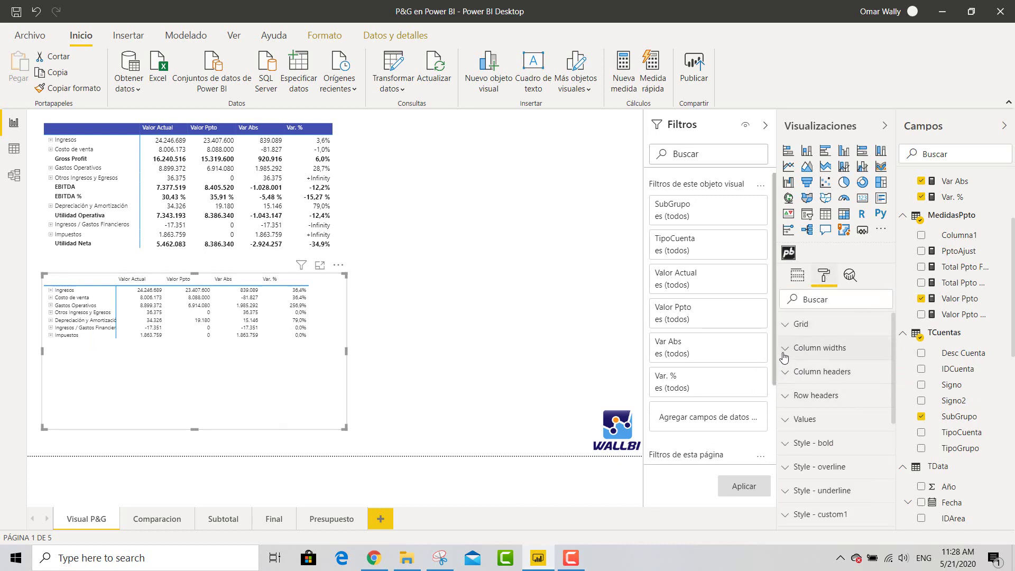
click(784, 357)
scroll(840, 402, down, 3)
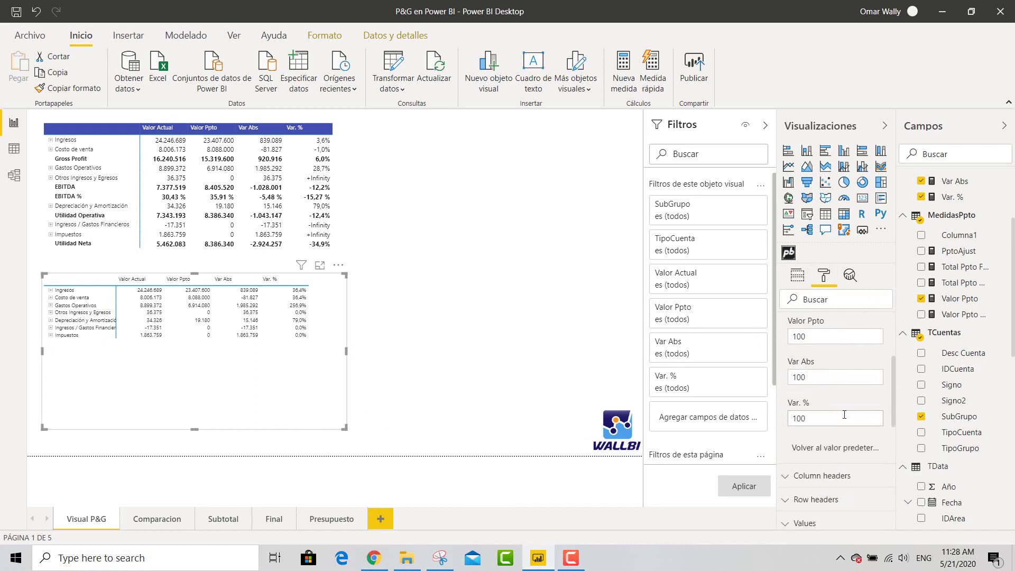
scroll(844, 415, down, 1)
scroll(824, 391, up, 5)
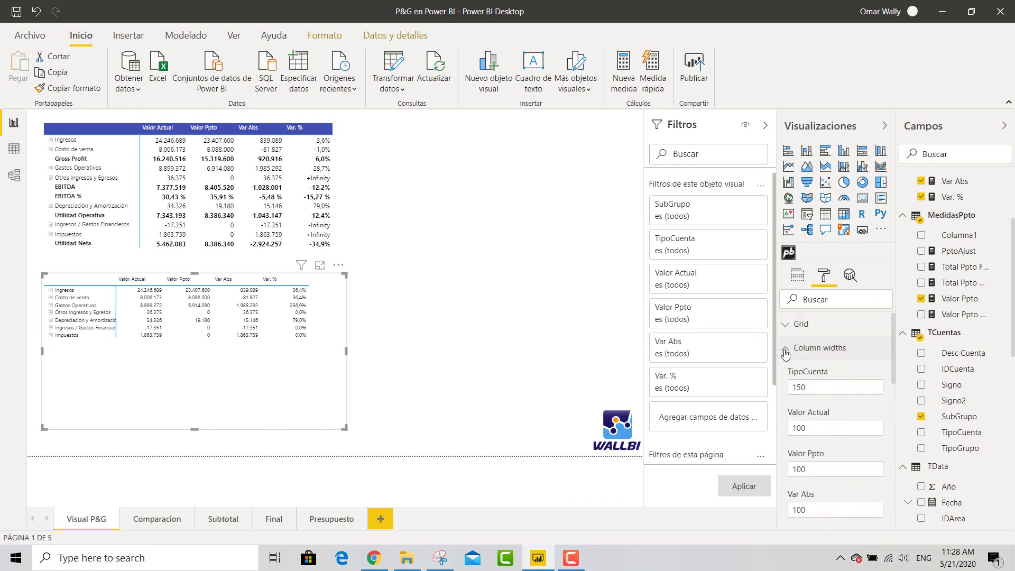
click(785, 350)
click(789, 373)
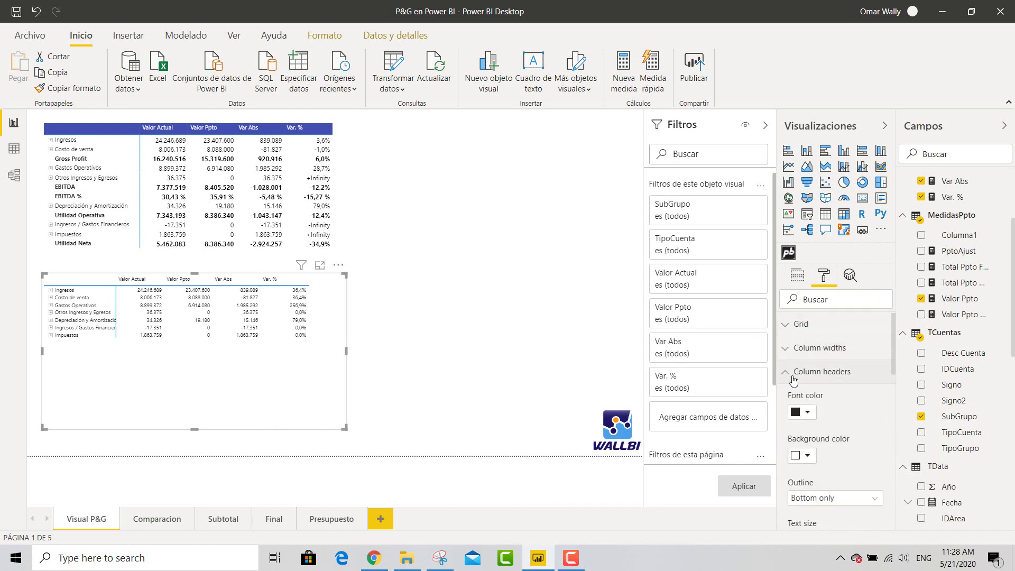
scroll(820, 389, down, 3)
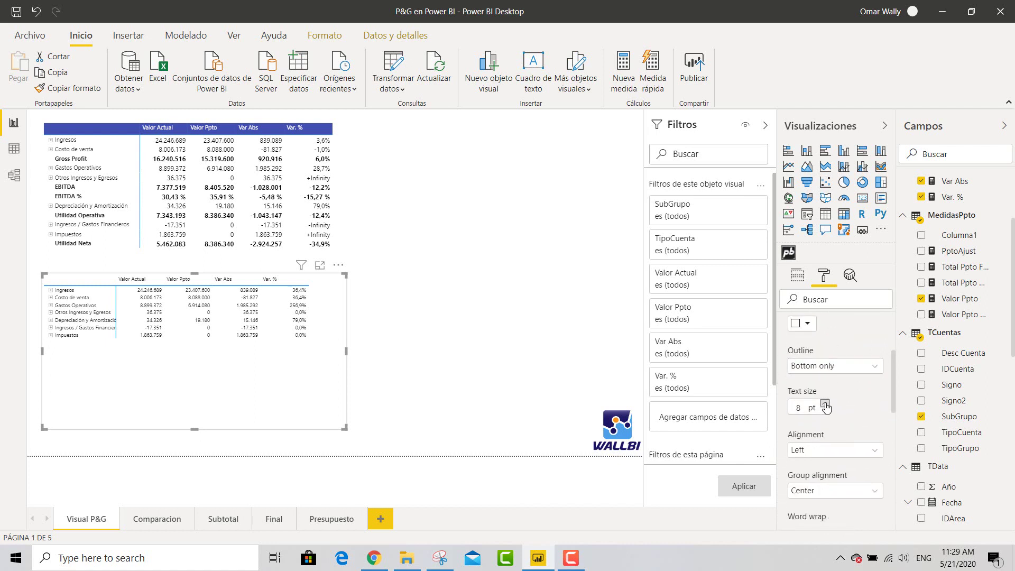
click(825, 404)
click(825, 404)
click(825, 404)
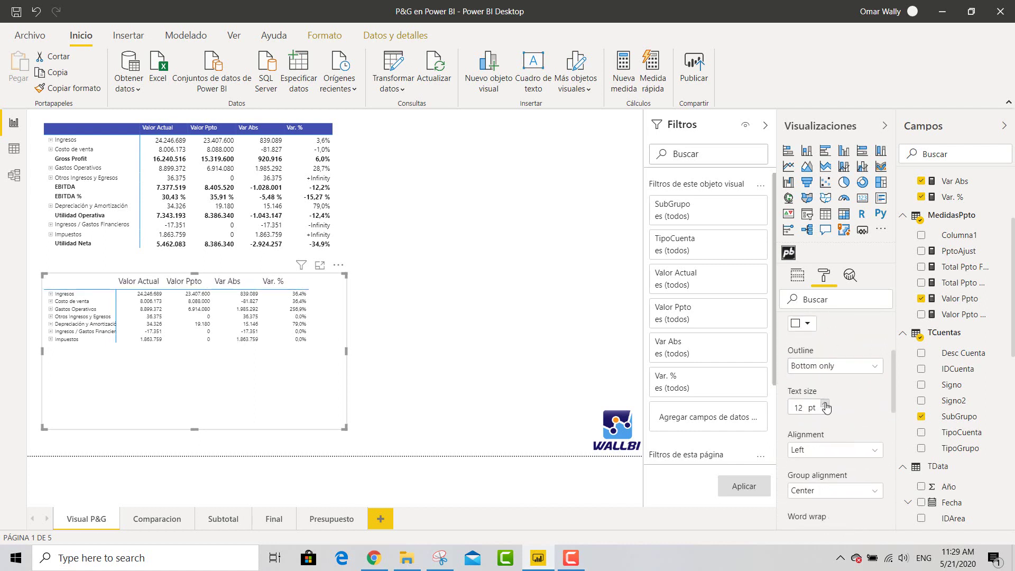
scroll(820, 375, up, 1)
scroll(821, 374, up, 4)
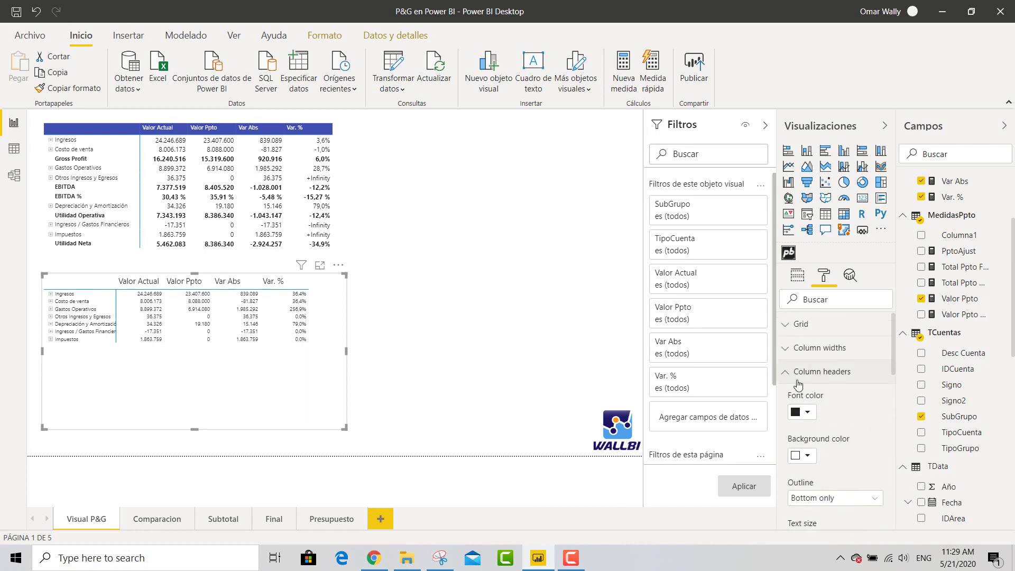
click(793, 372)
- Set the text size of the new matrix's row headers to 12 pt
click(793, 395)
scroll(823, 415, down, 3)
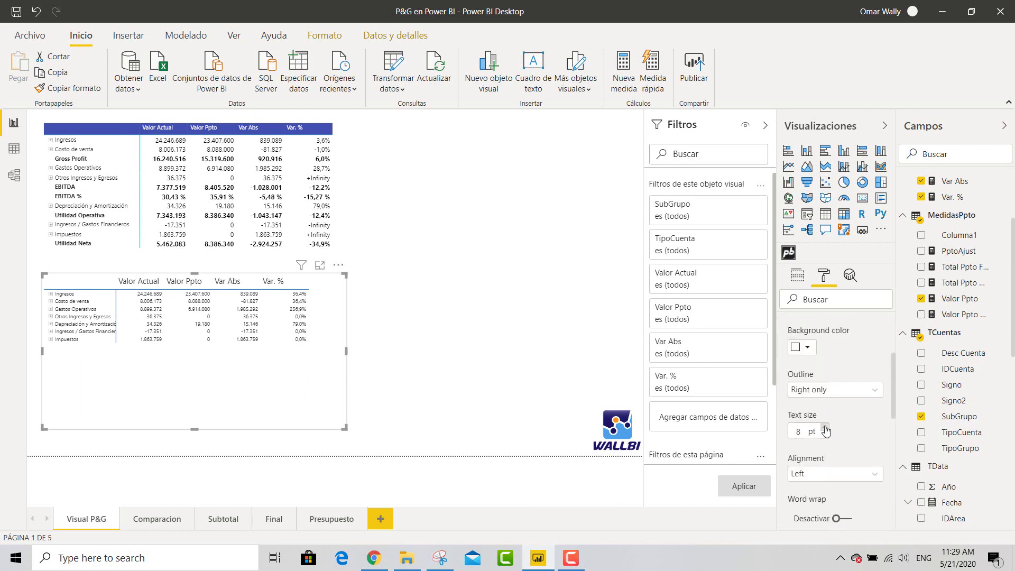
click(826, 428)
click(825, 428)
click(825, 428)
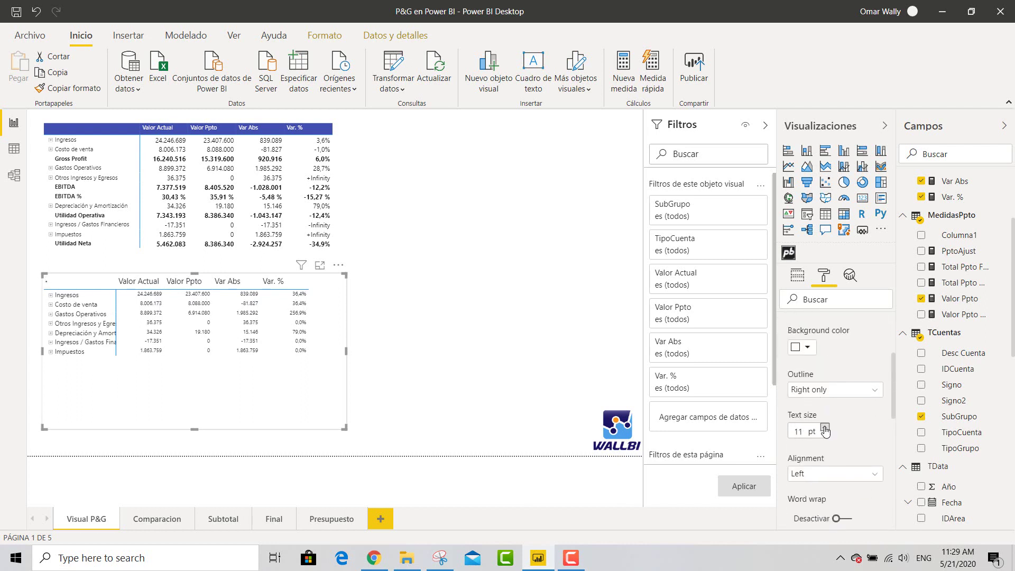
click(825, 428)
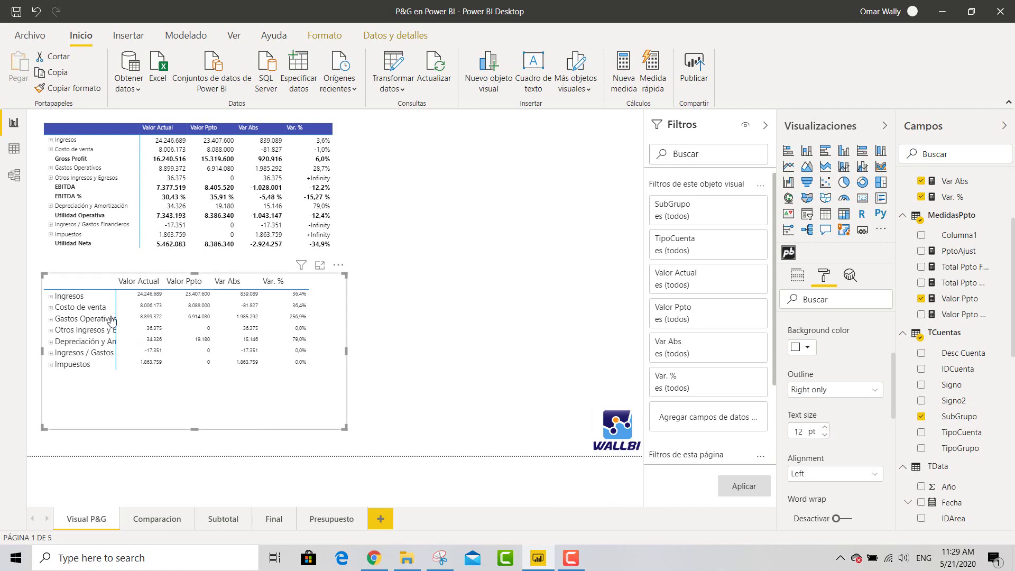
- Set the width of the matrix's TipoCuenta column to 250
scroll(814, 346, up, 3)
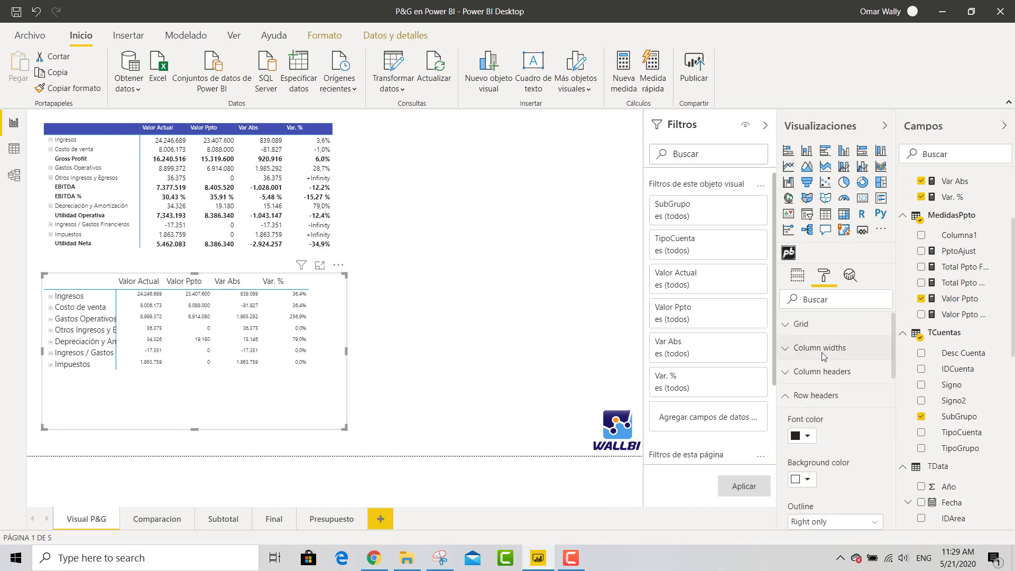
click(789, 326)
click(789, 323)
click(787, 355)
drag(797, 387, 792, 387)
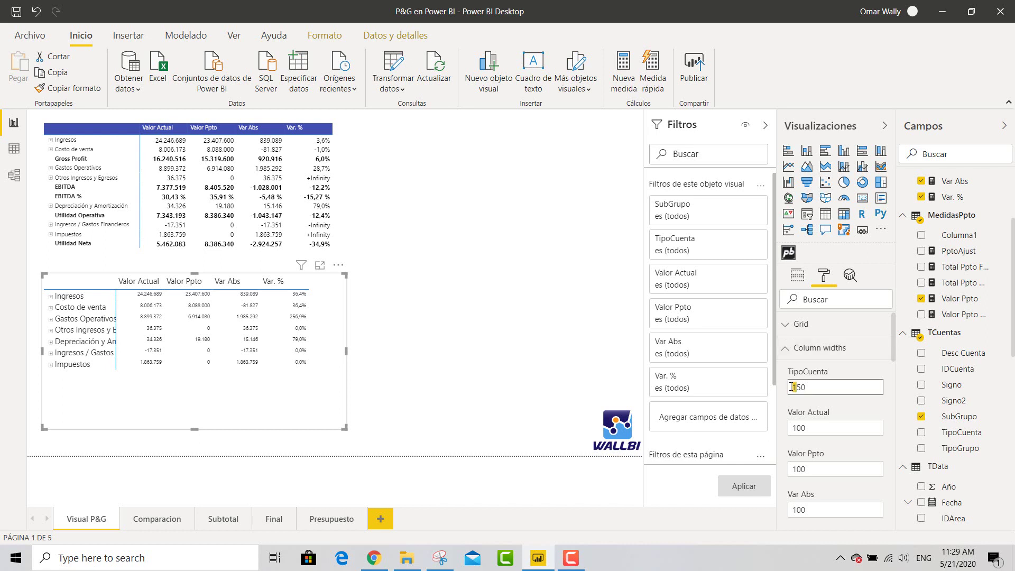
key(Delete)
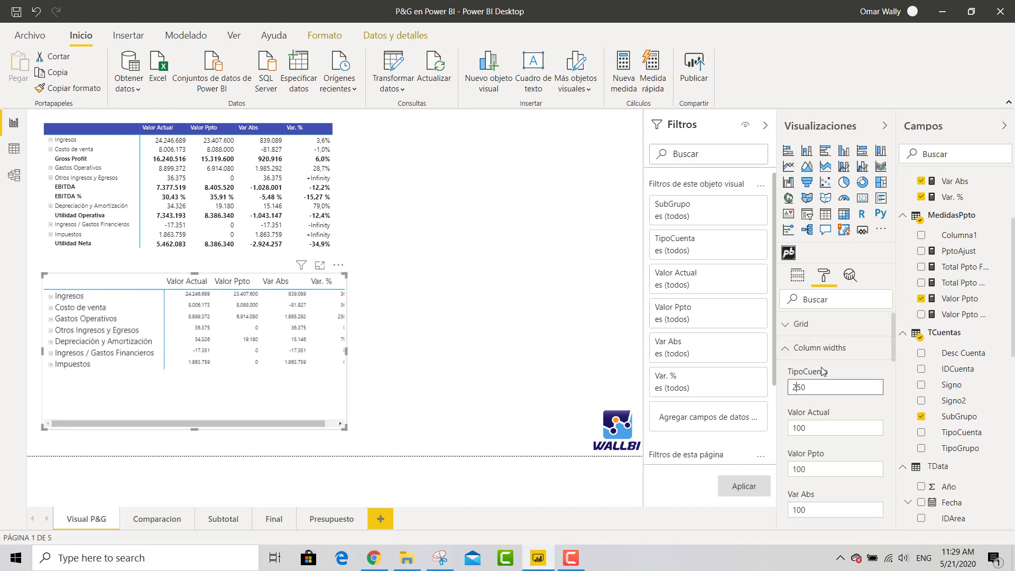
click(799, 351)
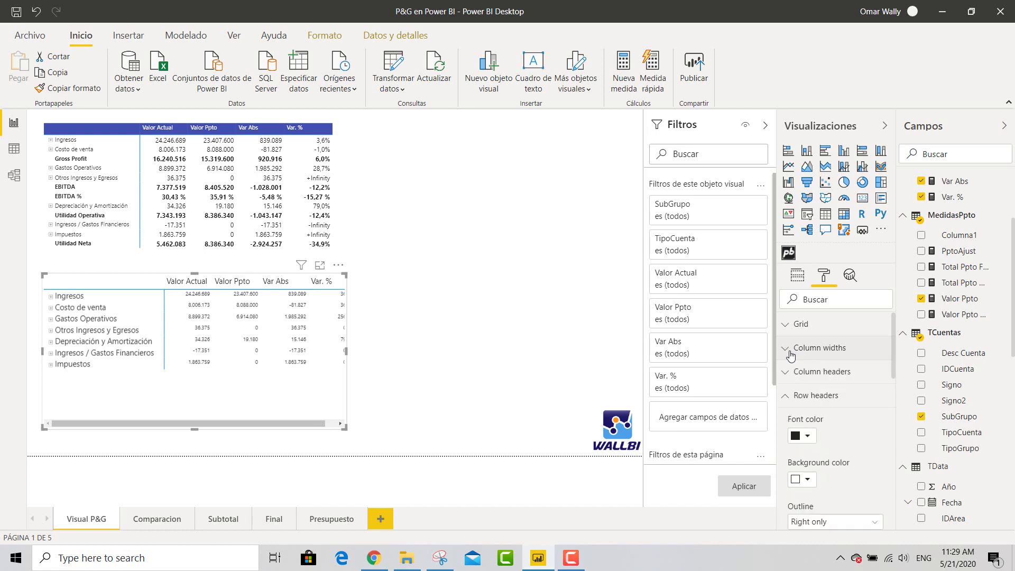
- Set the text size of the matrix's values to 12 pt and enlarge the visual to fit the full Var. % column
click(819, 391)
click(785, 337)
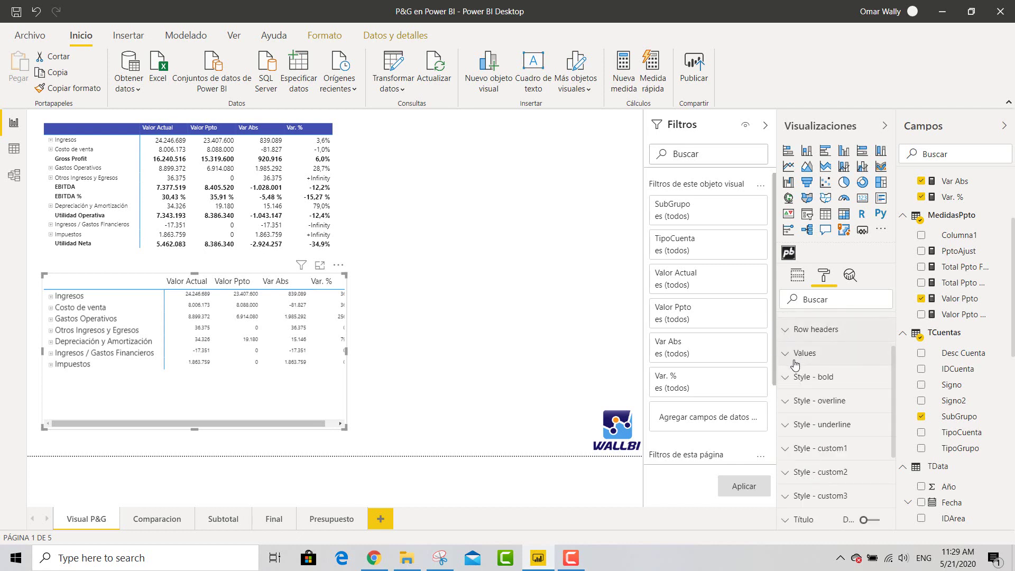
click(790, 354)
scroll(822, 387, down, 3)
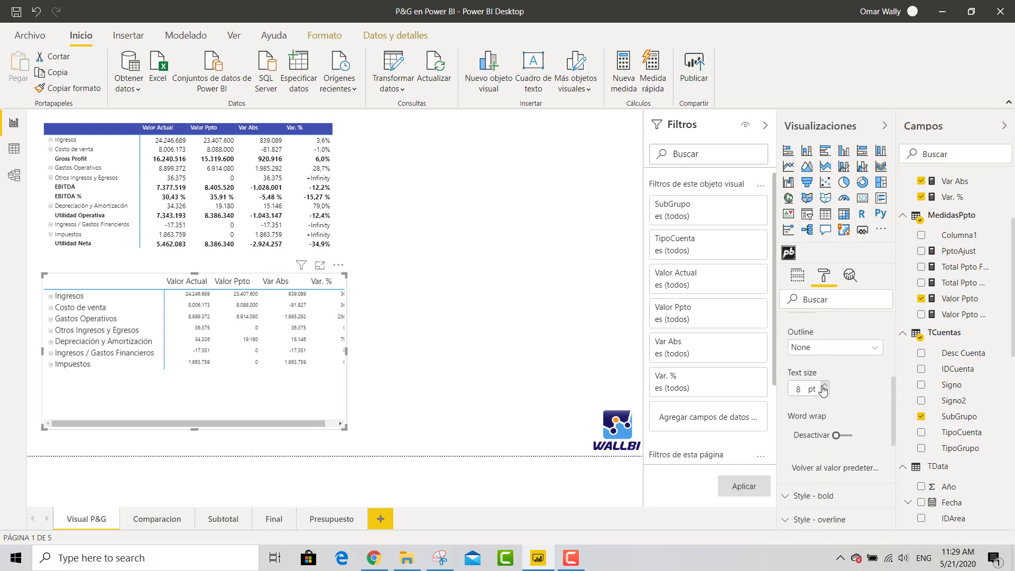
click(823, 387)
click(824, 387)
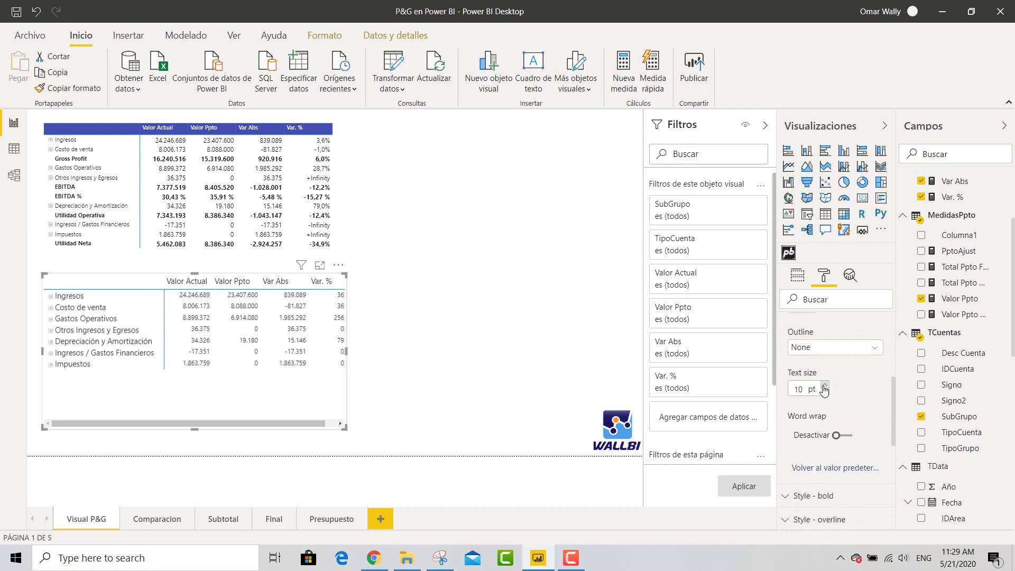
click(823, 387)
click(824, 388)
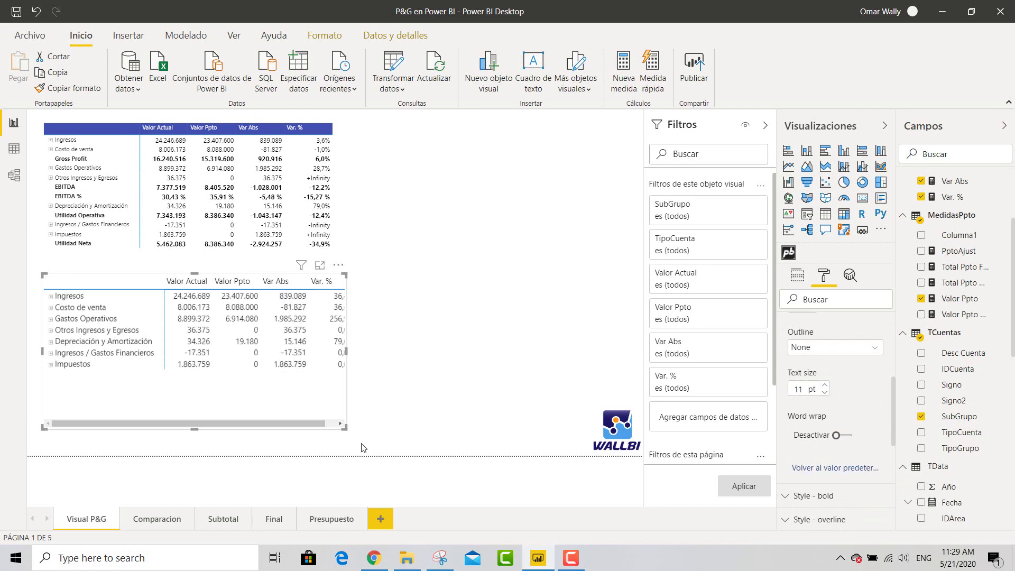
drag(344, 427, 392, 435)
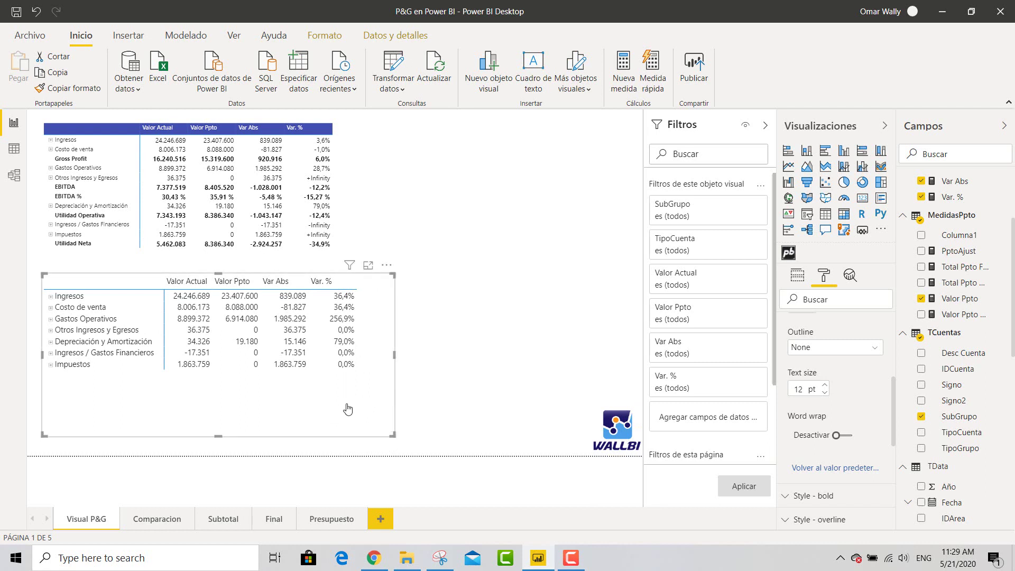
- Expand and collapse the Ingresos and Gastos Operativos rows to examine their subgroups
click(50, 297)
click(51, 297)
click(50, 319)
click(51, 318)
- Open the lower matrix in edit mode and add a row titled Gross Profit below Costo de venta
click(388, 267)
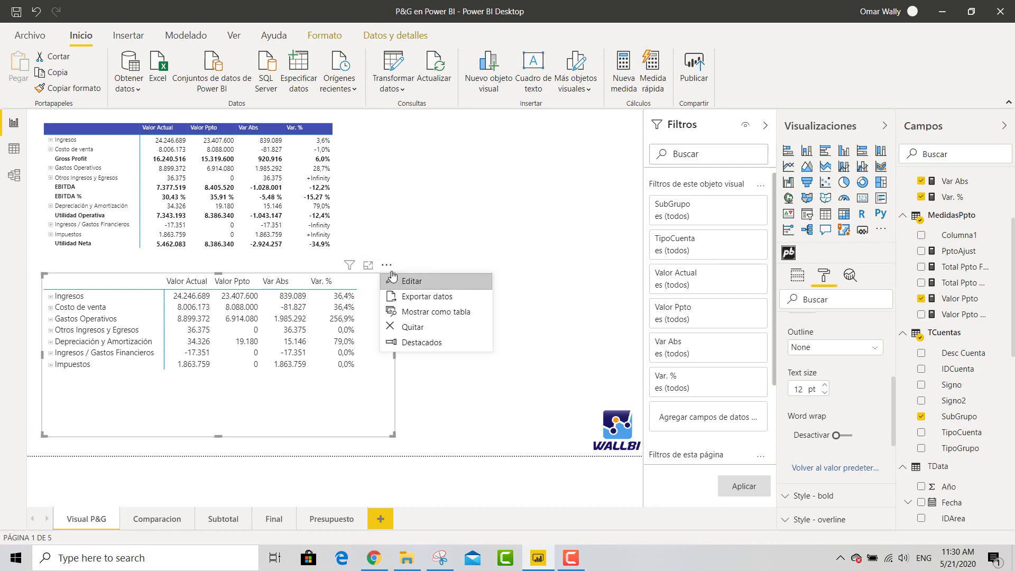
click(405, 284)
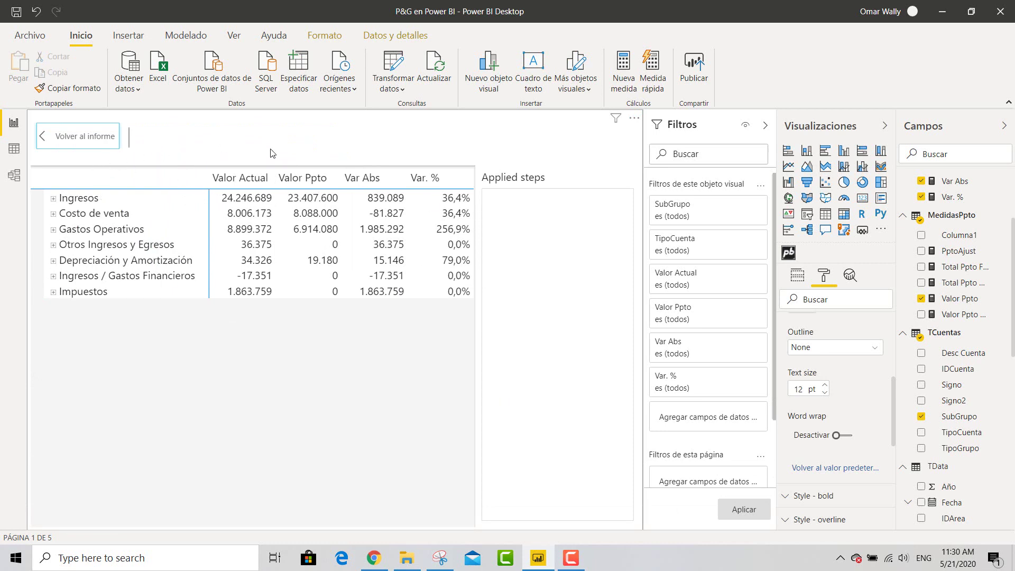
right_click(96, 219)
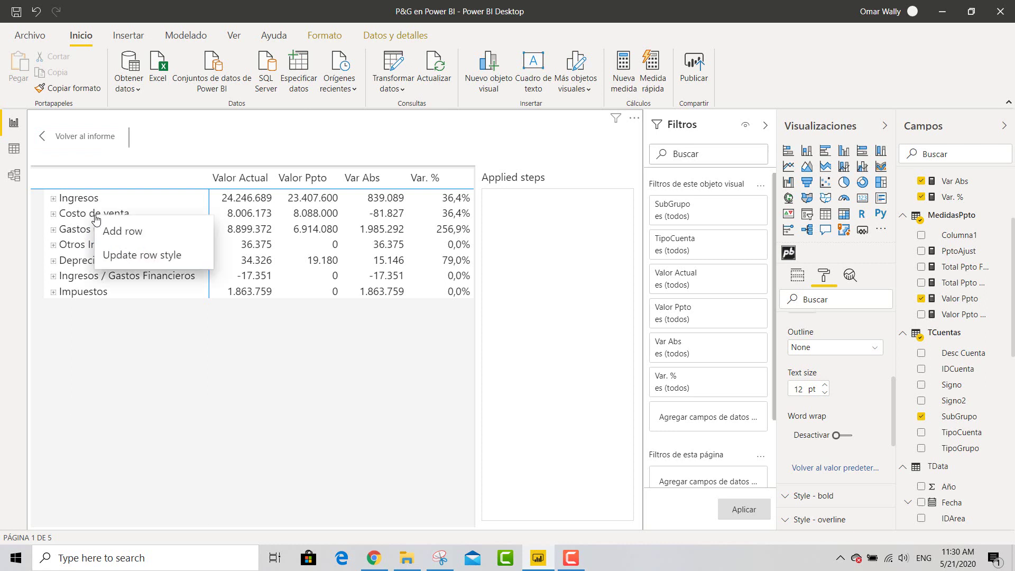
click(117, 235)
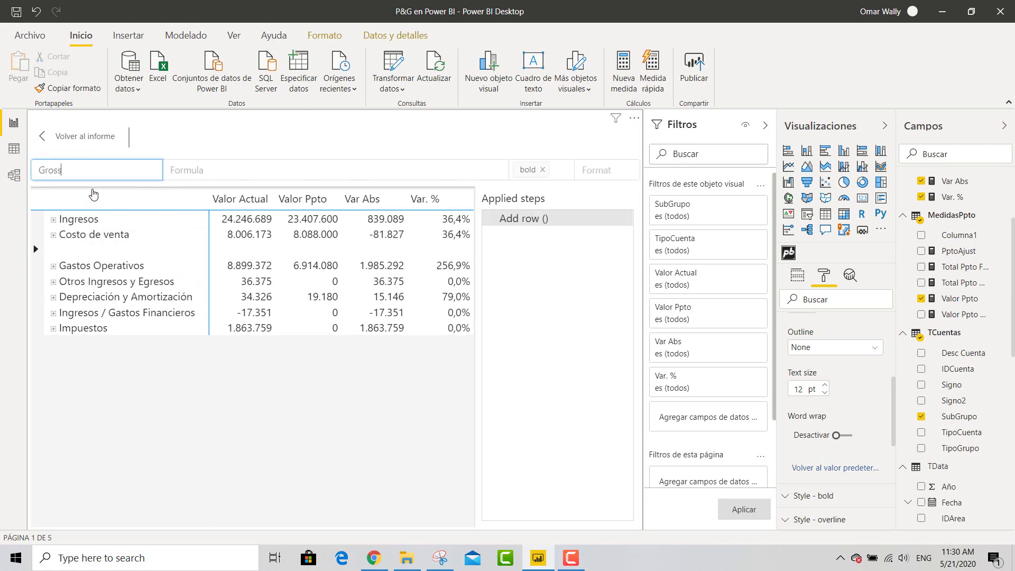
text(Gross Profit)
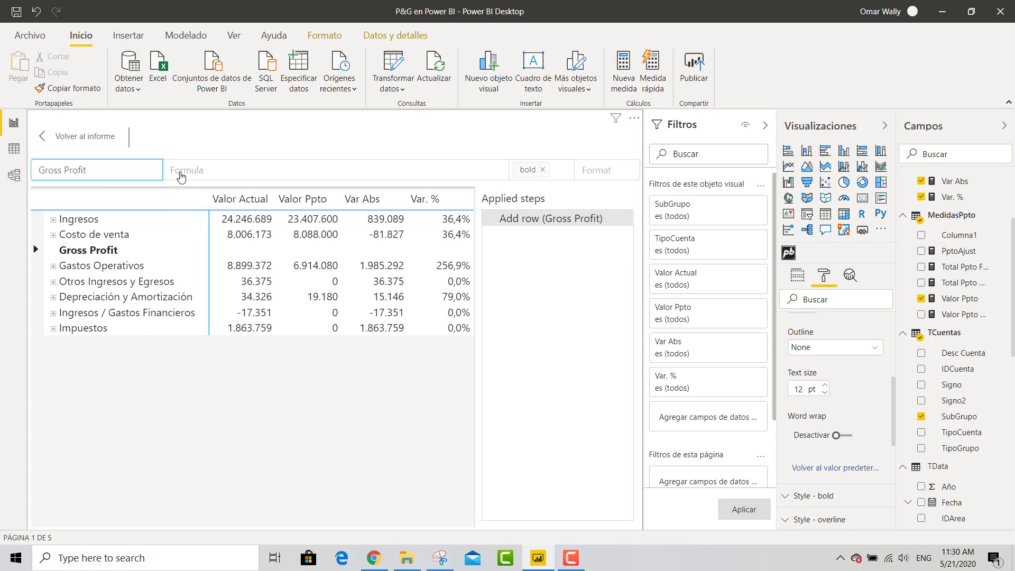
- Set the Gross Profit row's formula to Ingresos - Costo de venta
click(187, 175)
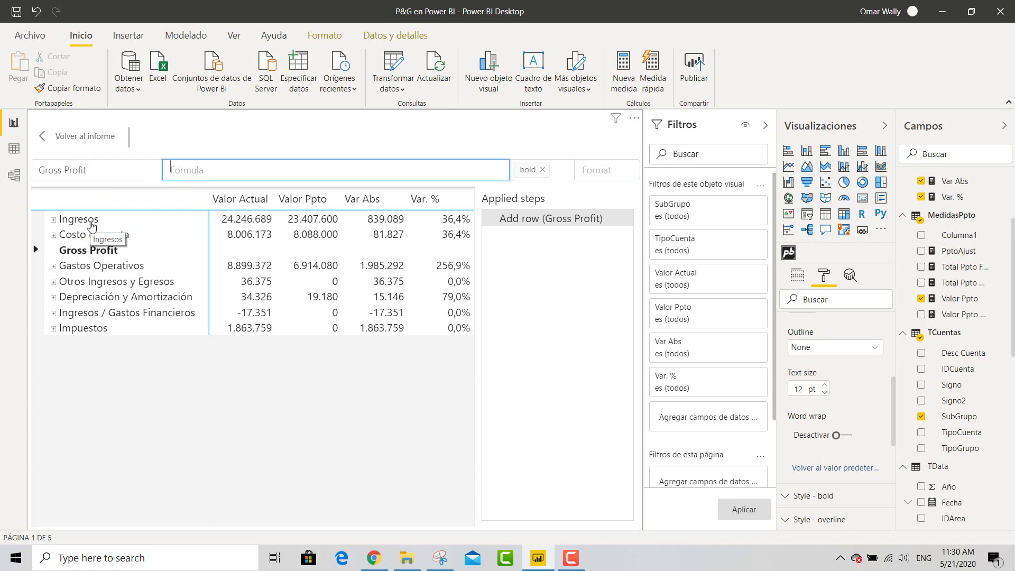
click(90, 225)
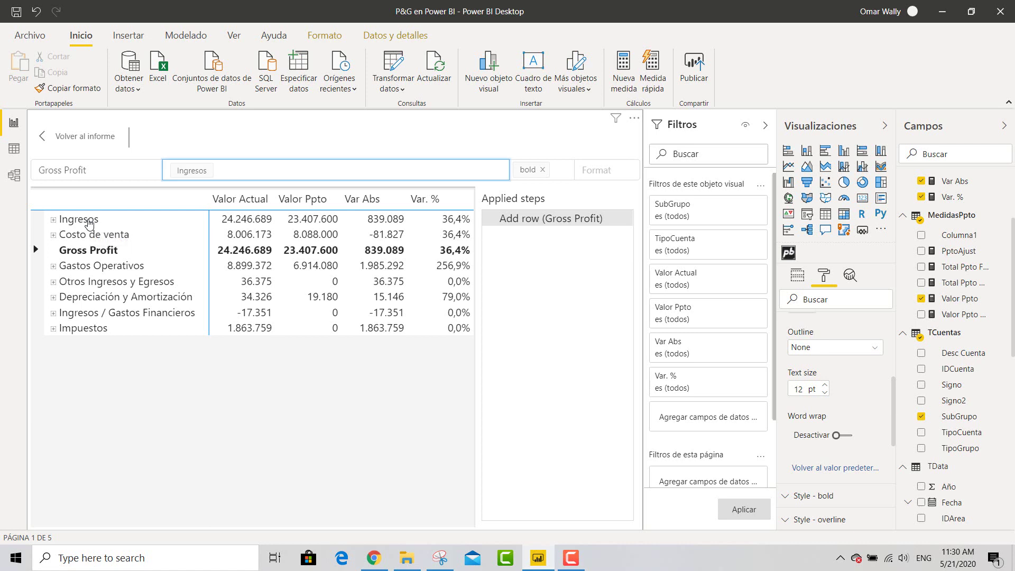
text(-)
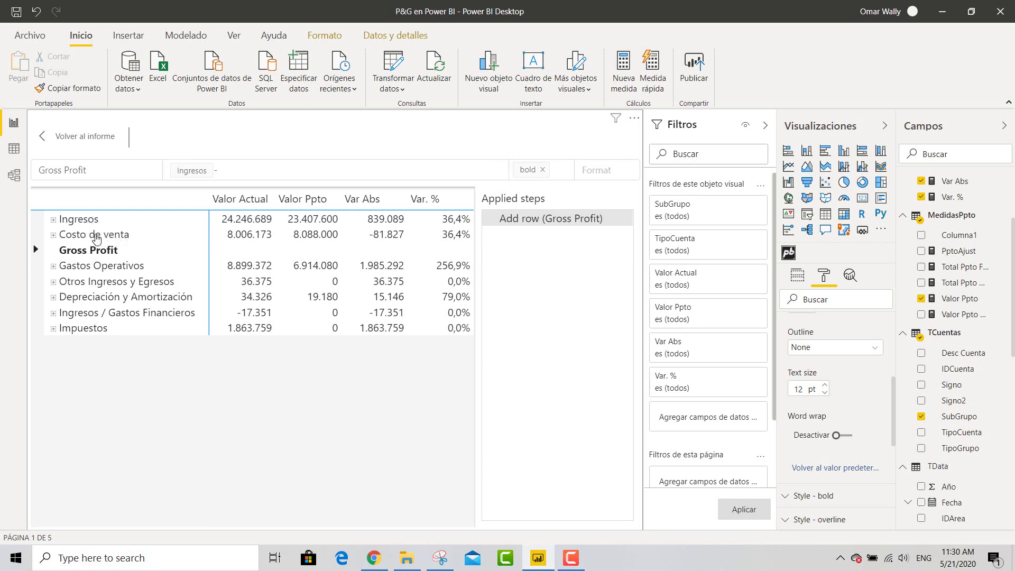
click(95, 238)
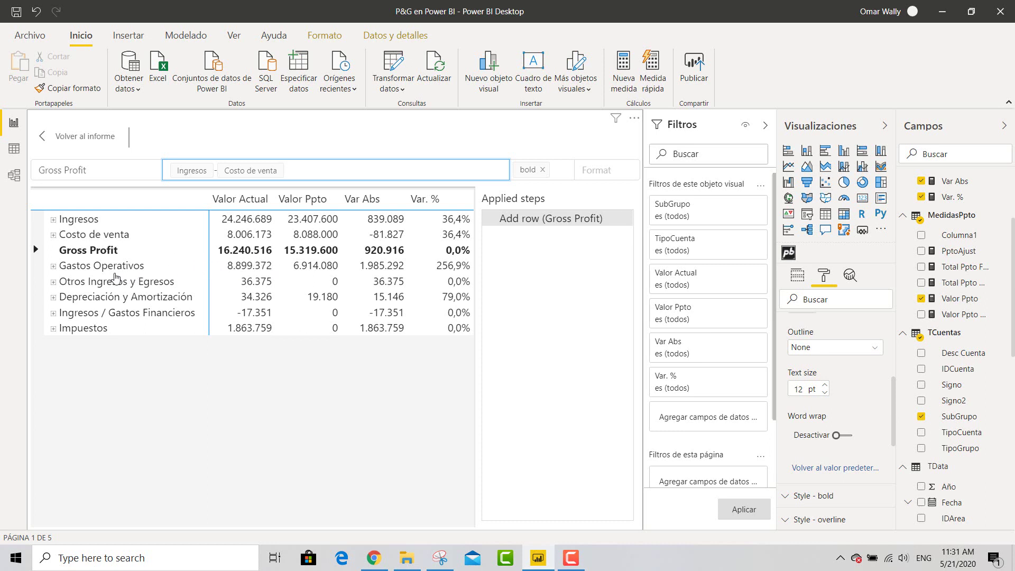
- Add an EBITDA row below Otros Ingresos y Egresos with the formula Gross Profit - Gastos Operativos - Otros Ingresos y Egresos
right_click(108, 287)
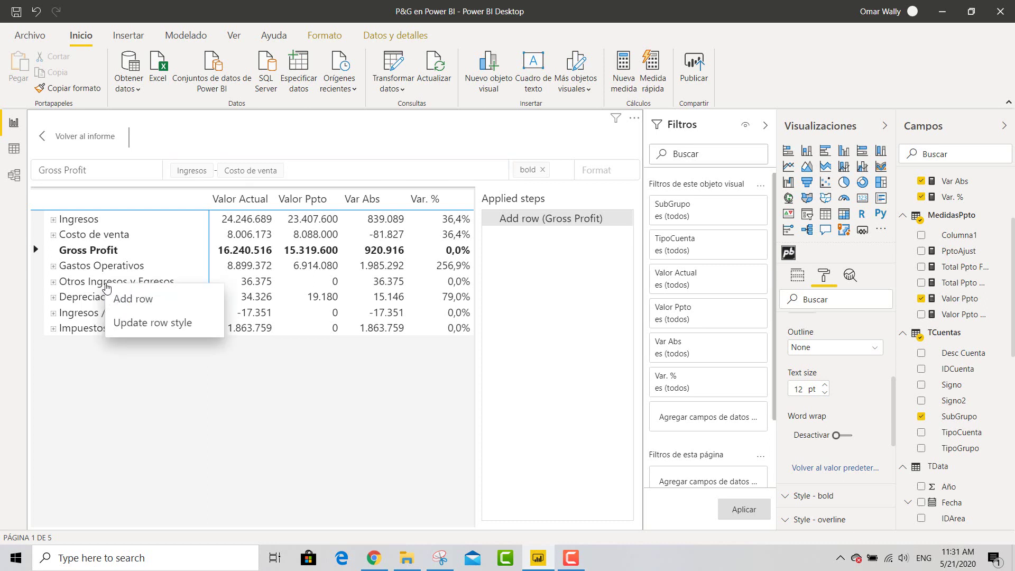
click(126, 300)
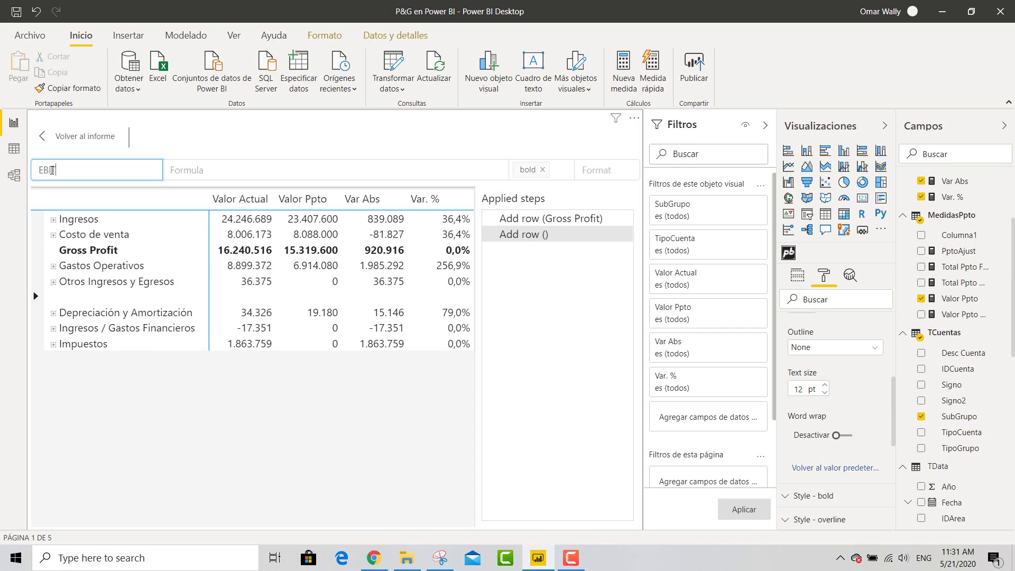
text(EBITDA)
click(214, 174)
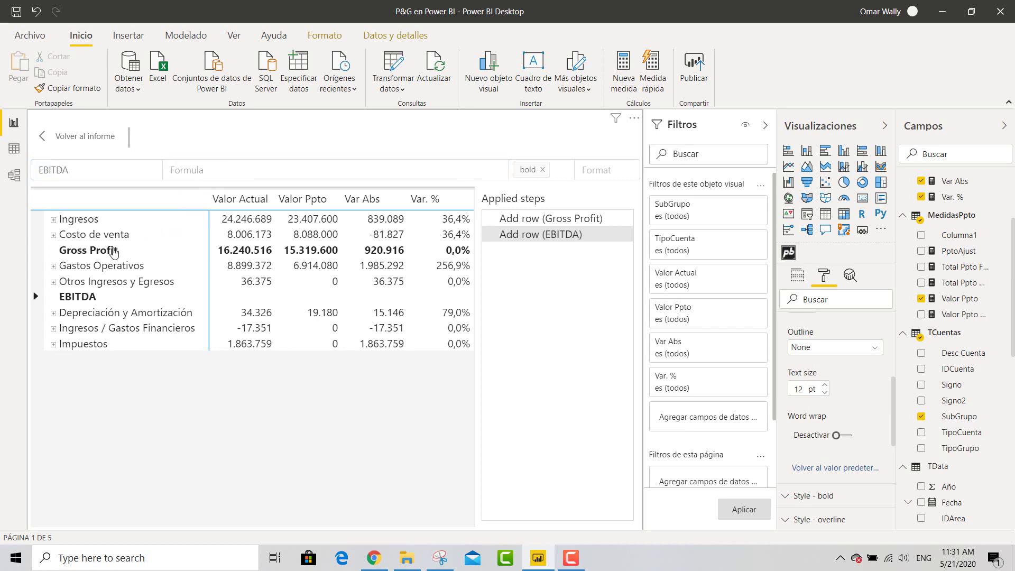
click(112, 250)
text(-)
click(111, 267)
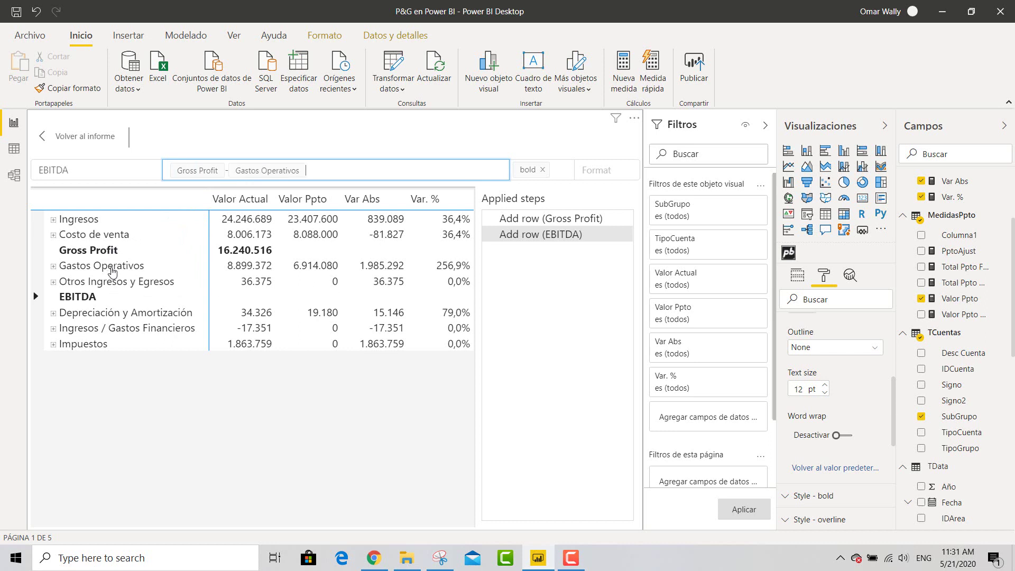
text(-)
click(107, 282)
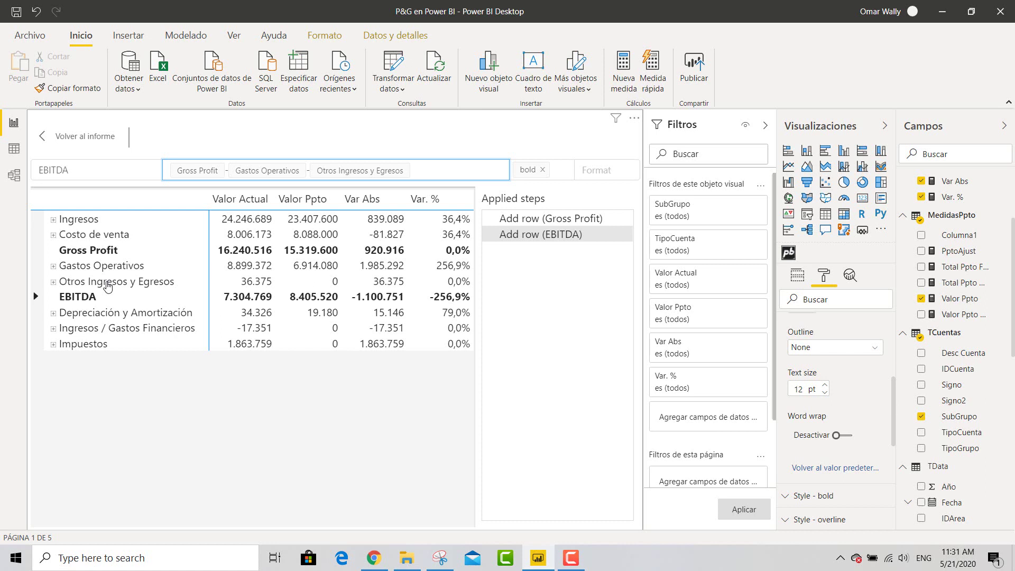
- Add an EBITDA % row below EBITDA with the formula EBITDA / Ingresos and the 0.00 % format
right_click(79, 302)
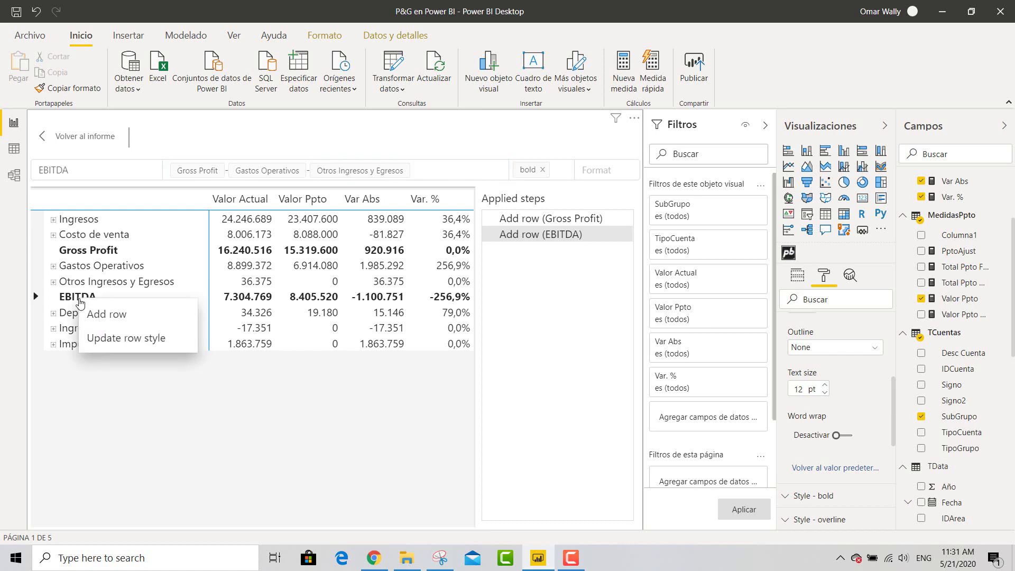
click(91, 316)
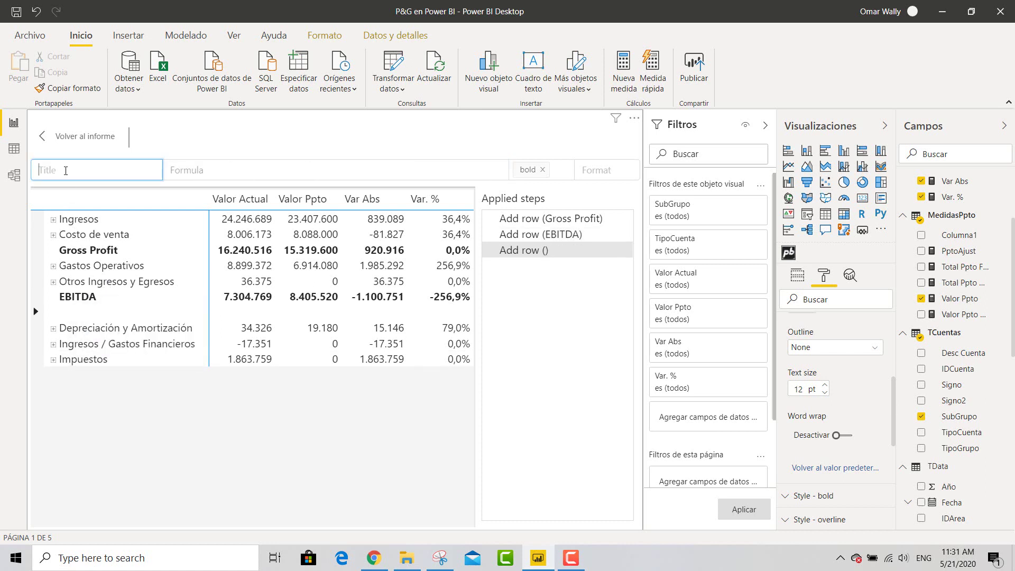
text(EBITDA)
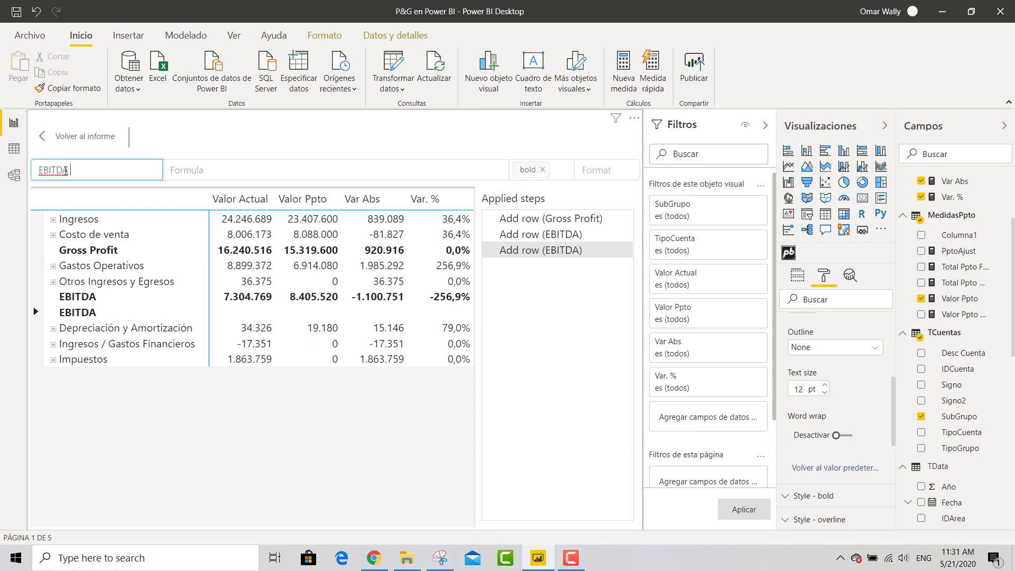
text( %)
click(199, 177)
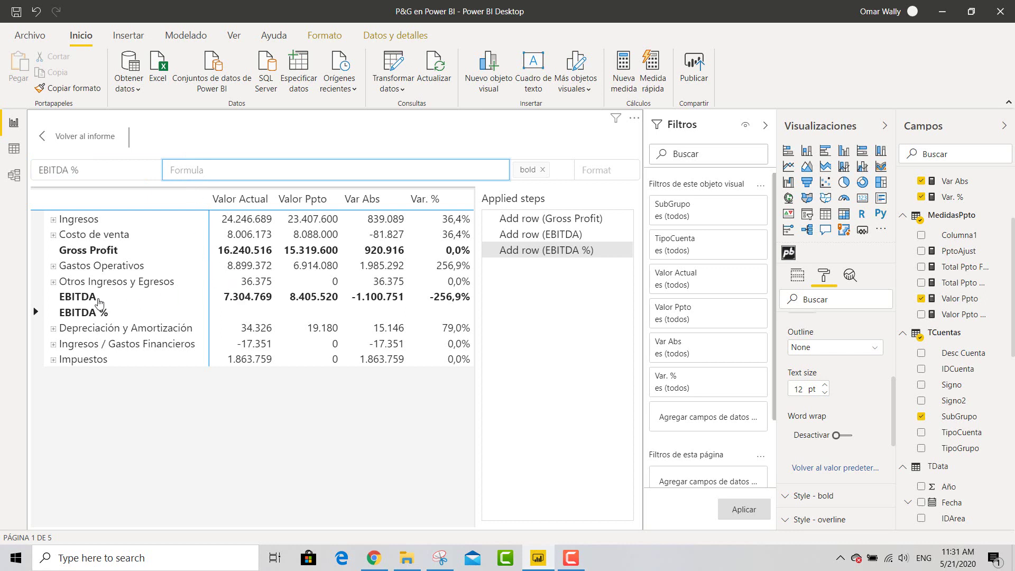
click(94, 302)
text(/ Ingresos)
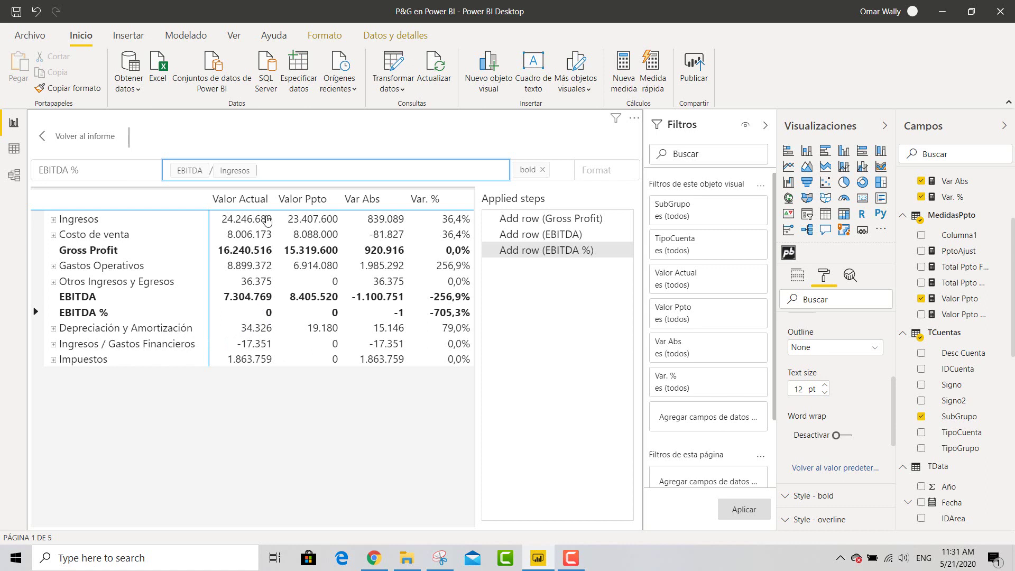
click(612, 171)
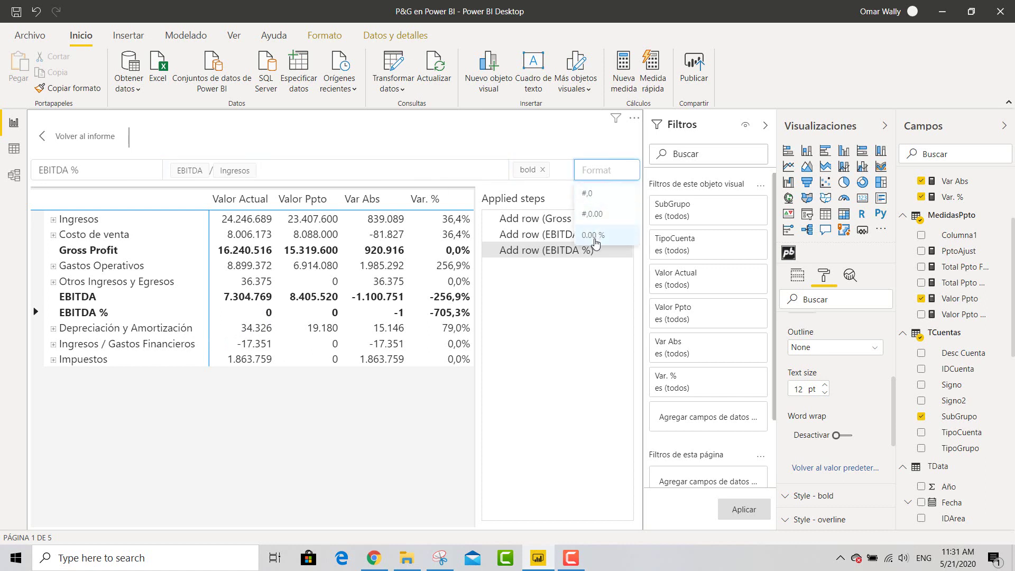
click(596, 236)
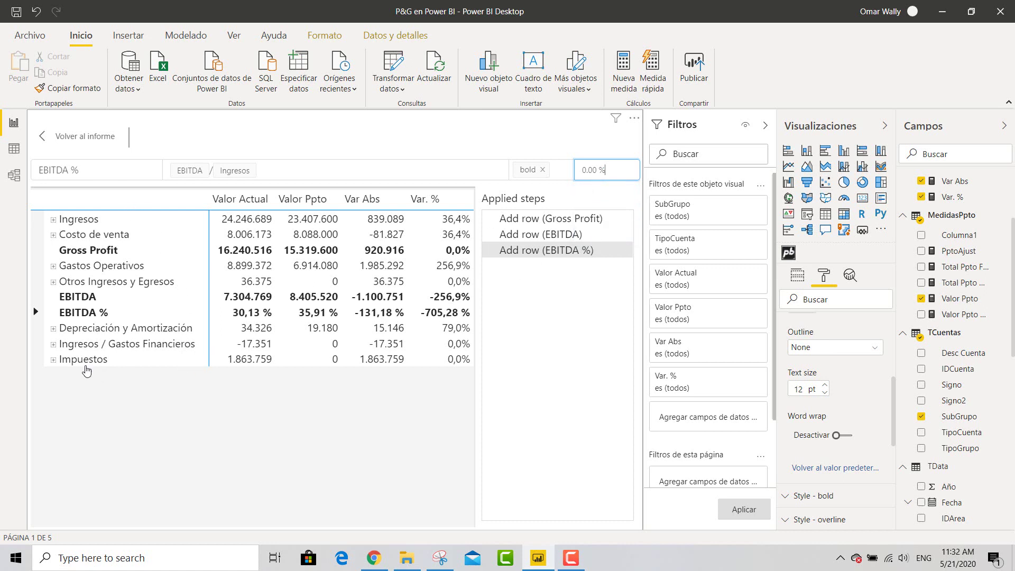
- Add a row titled Utilidad Neta below Impuestos
right_click(86, 367)
click(106, 382)
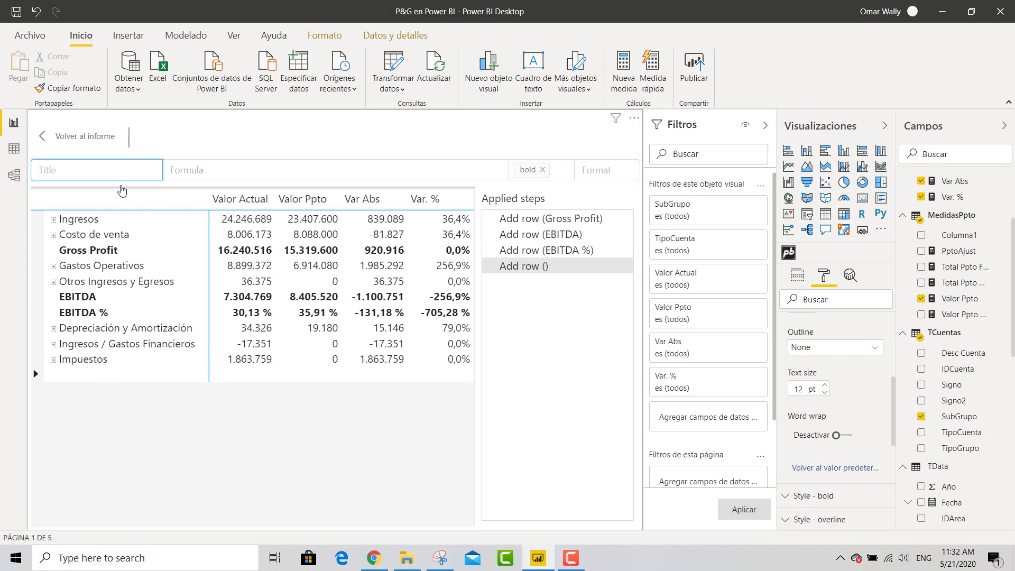
text(Utilidad Neta)
- Set the Utilidad Neta formula to EBITDA - Depreciación y Amortización + Ingresos / Gastos Financieros - Impuestos and return to the report
click(193, 168)
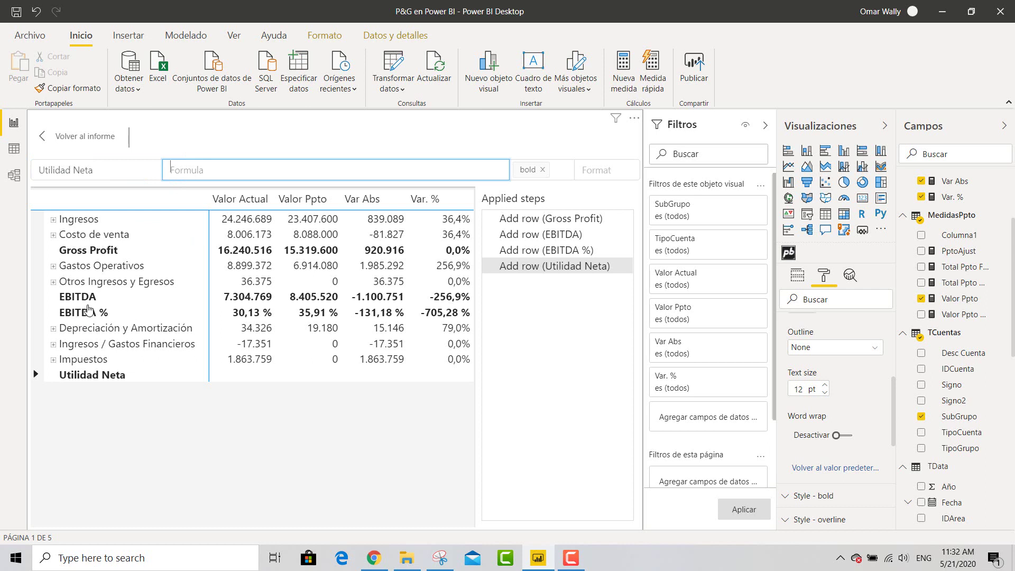
click(87, 303)
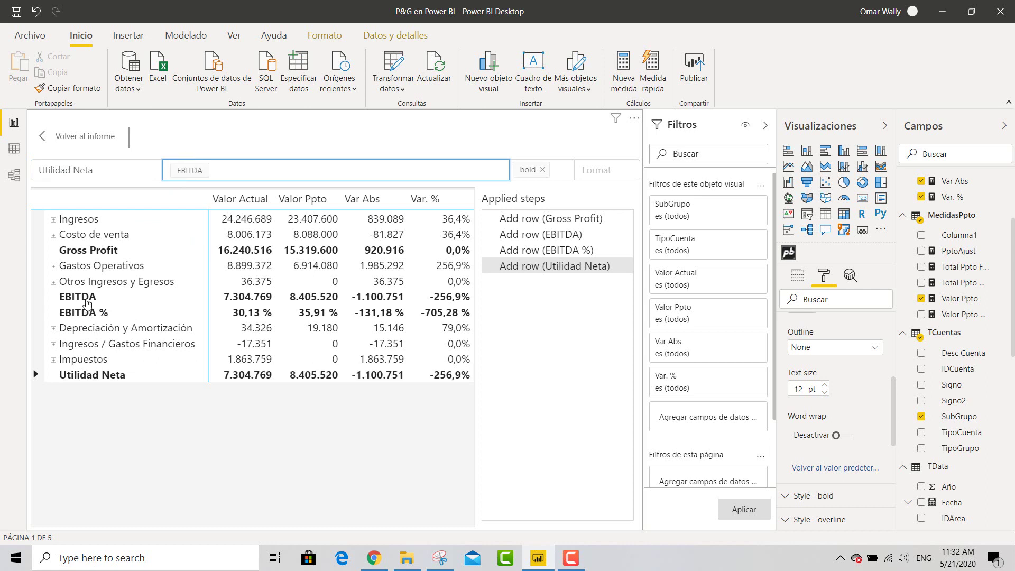
click(90, 331)
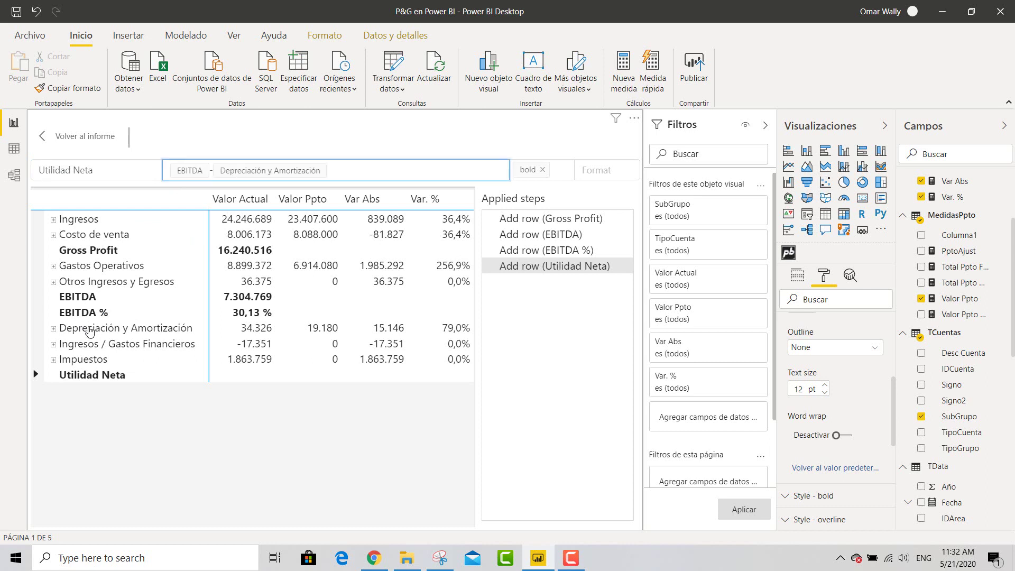
text(+)
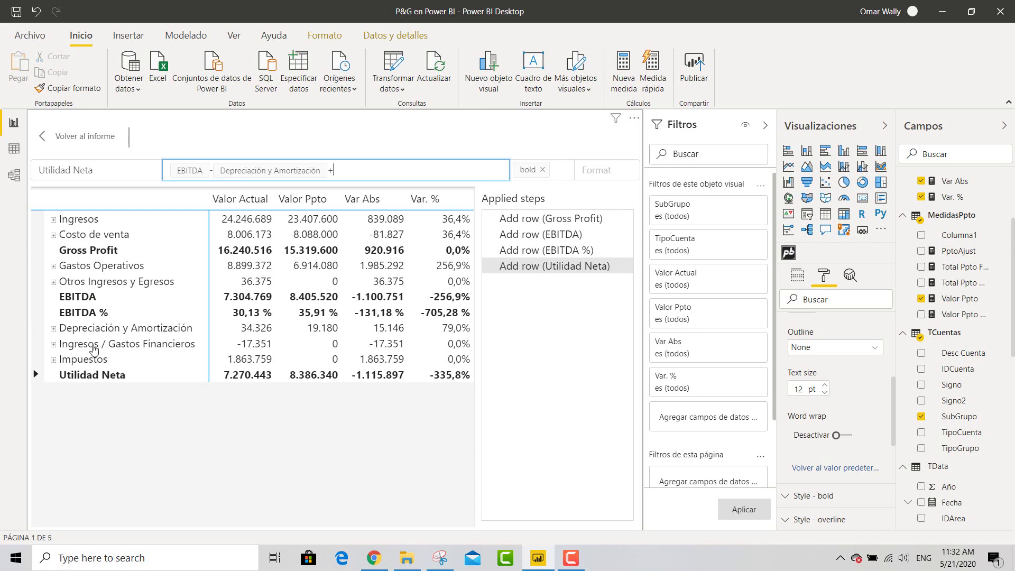
click(91, 346)
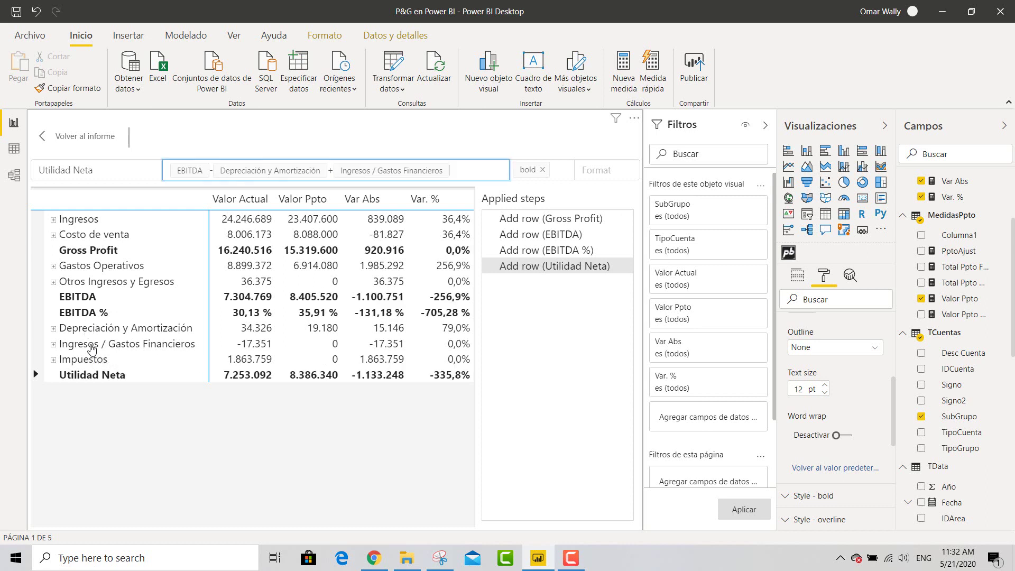
text(-)
click(95, 363)
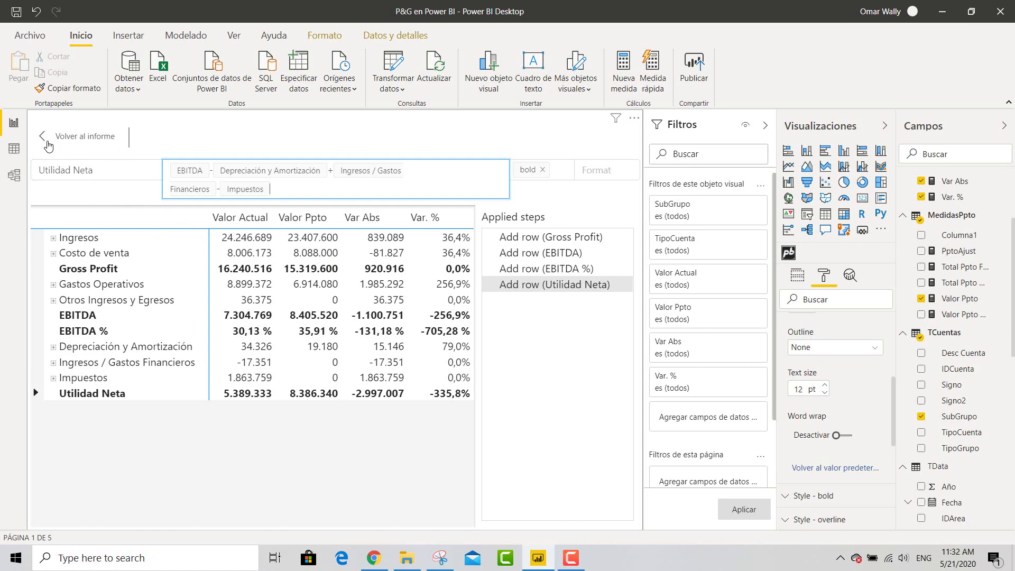
click(48, 145)
click(48, 146)
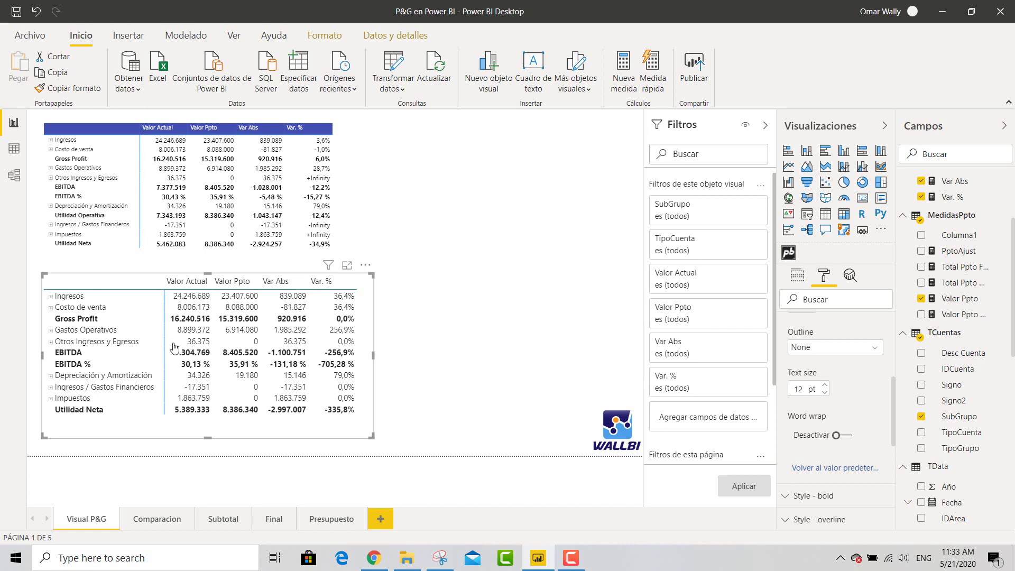
- Change the EBITDA row's formula to Gross Profit - Gastos Operativos + Otros Ingresos y Egresos and return to the report
click(365, 267)
click(389, 282)
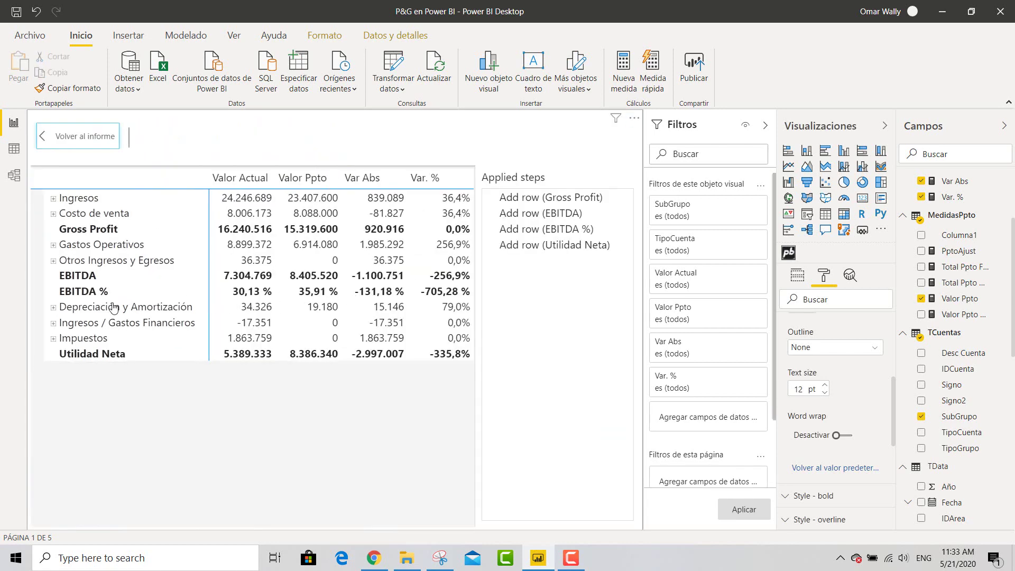
click(539, 214)
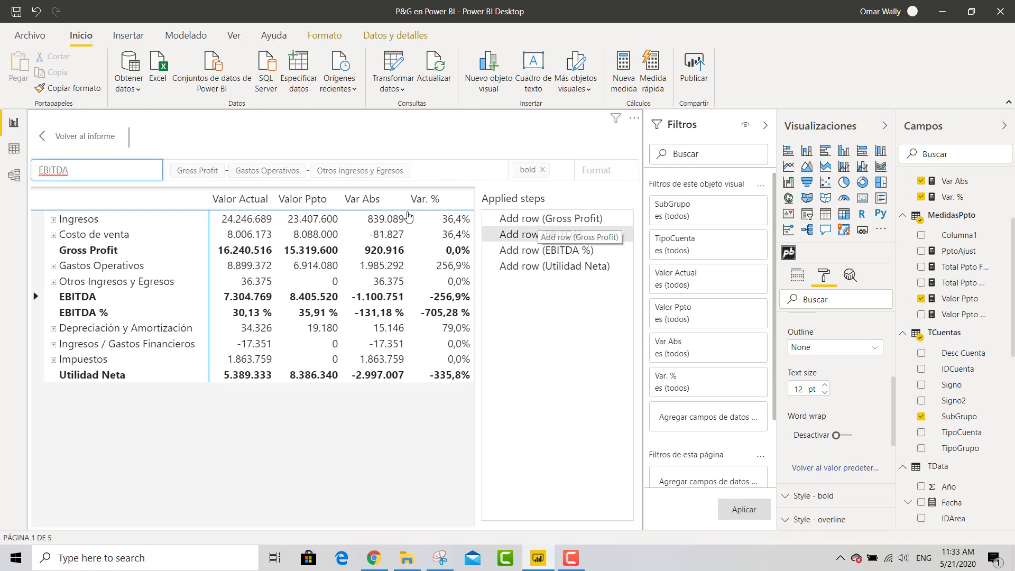
click(308, 175)
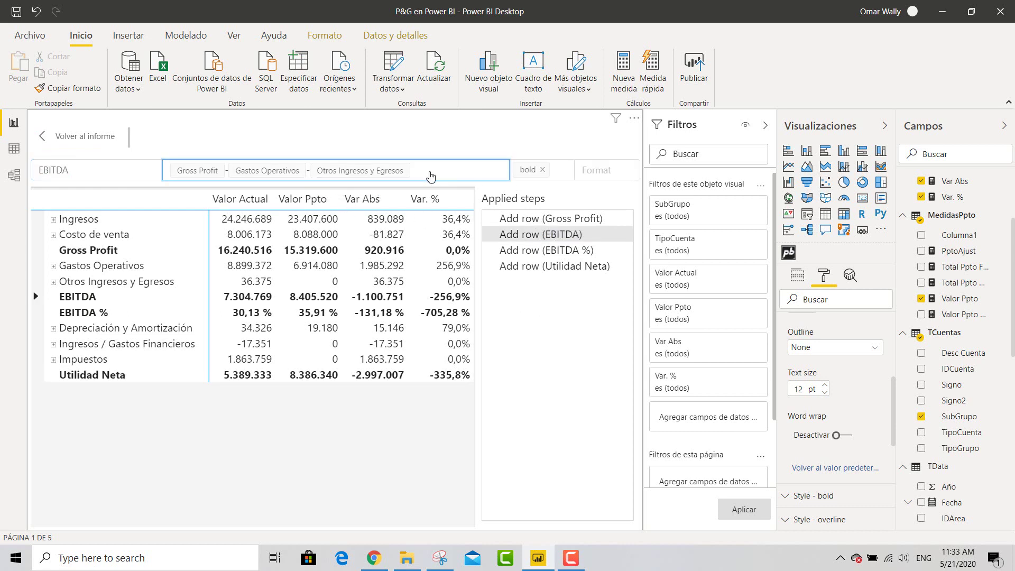
text(+)
key(Delete)
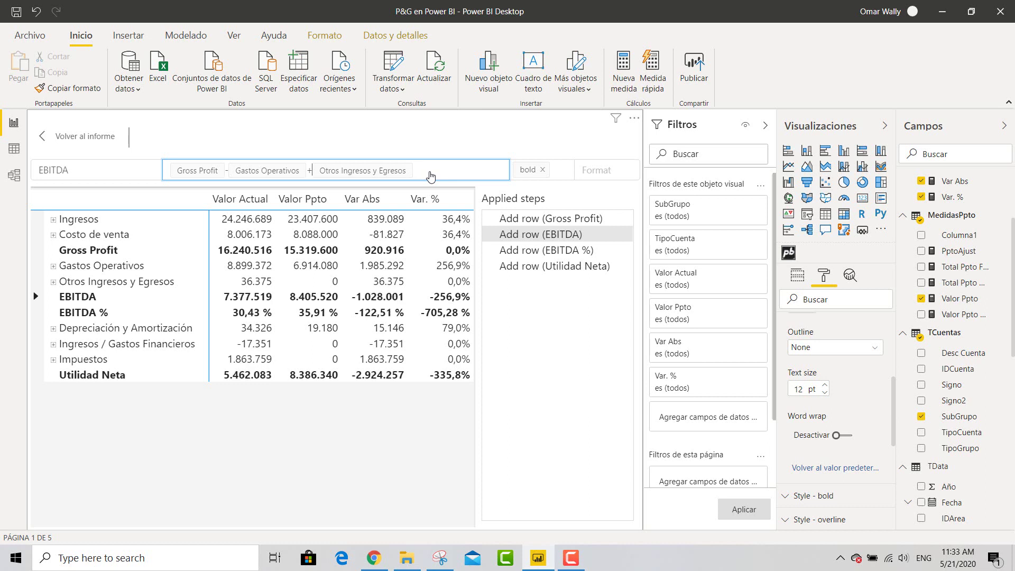
click(52, 137)
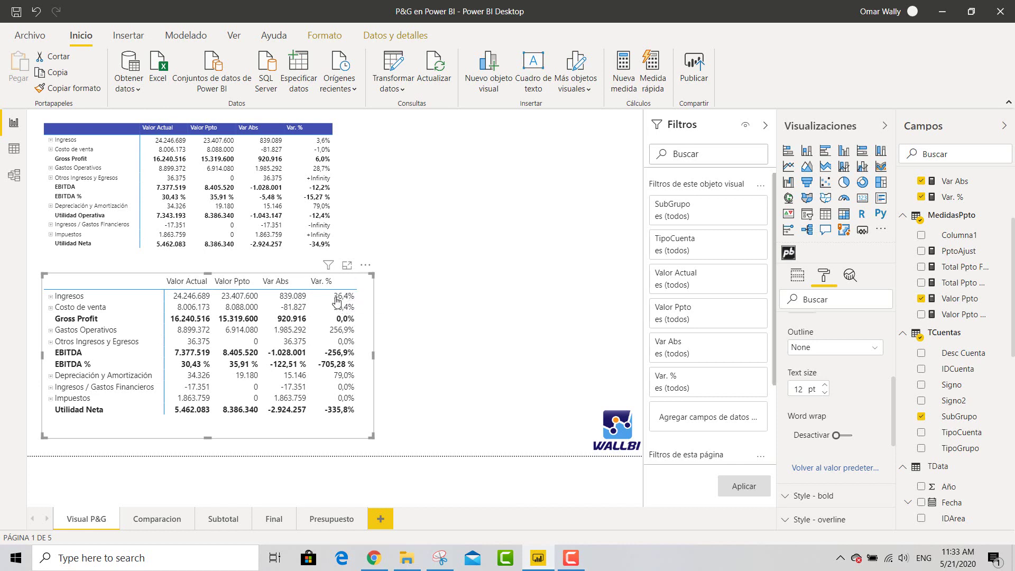
- Replace the Var. % column's formula with Var Abs / Valor Ppto, return to the report and slightly shrink the matrix visual
click(365, 265)
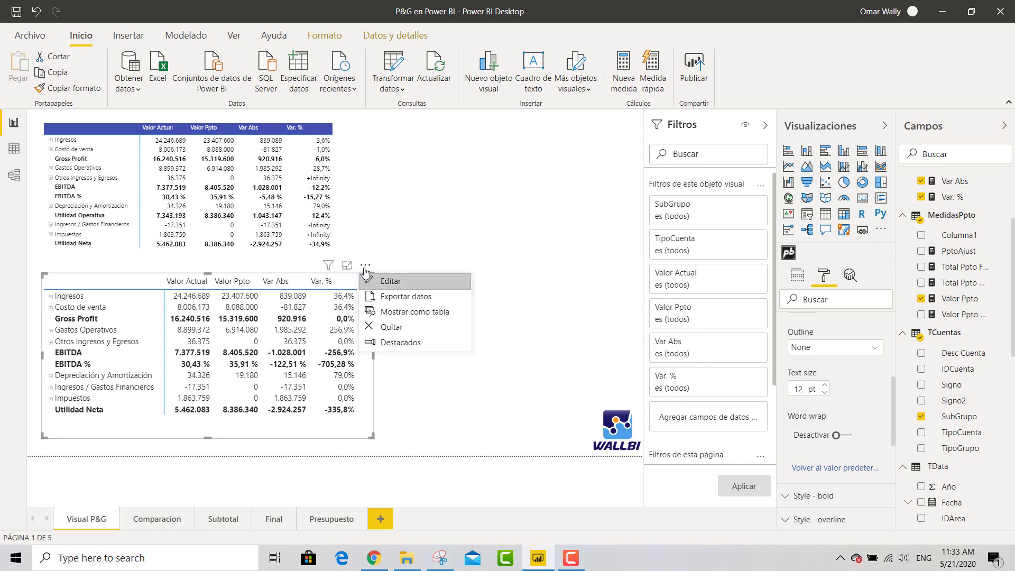
click(384, 284)
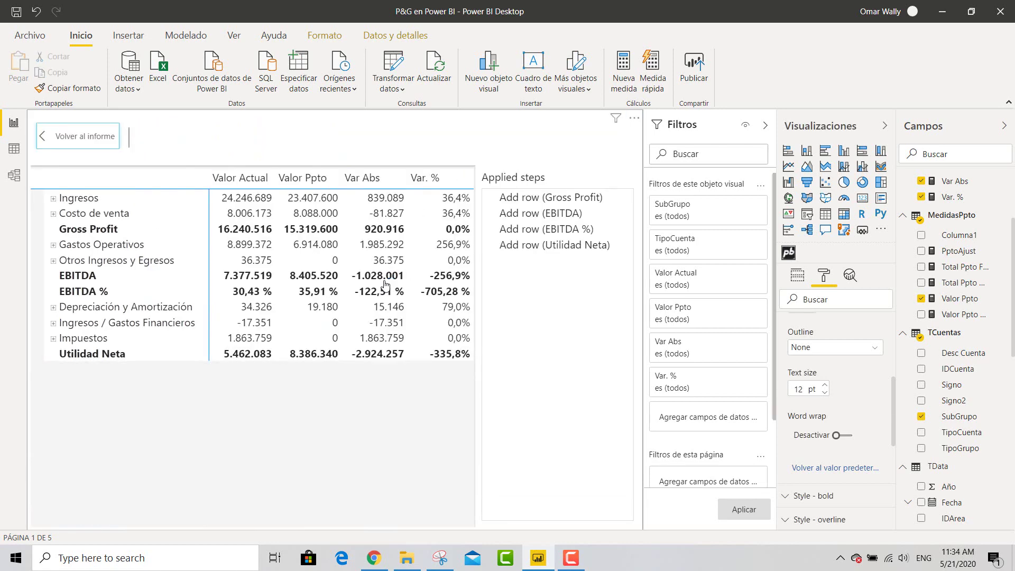
right_click(438, 182)
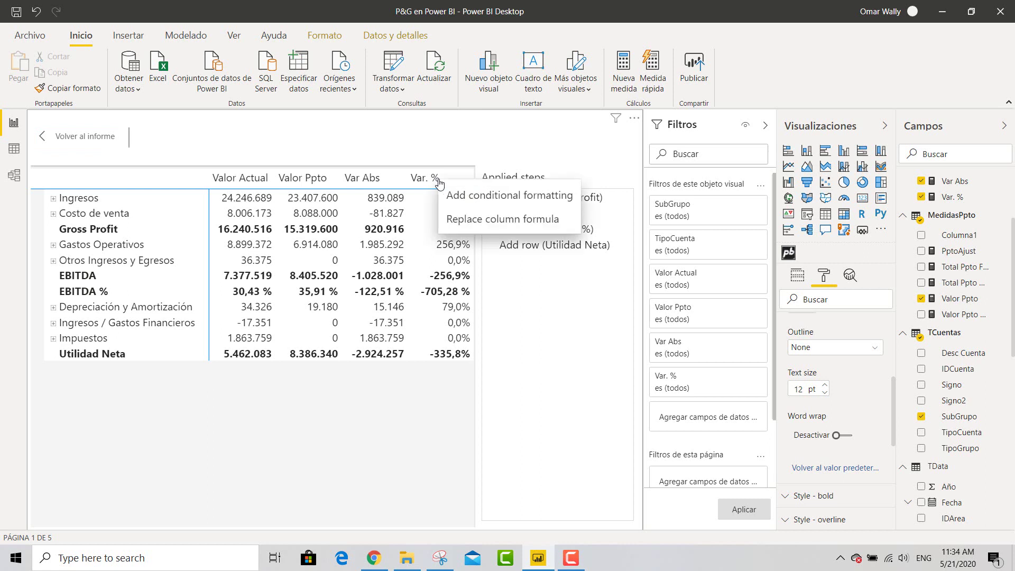
click(478, 224)
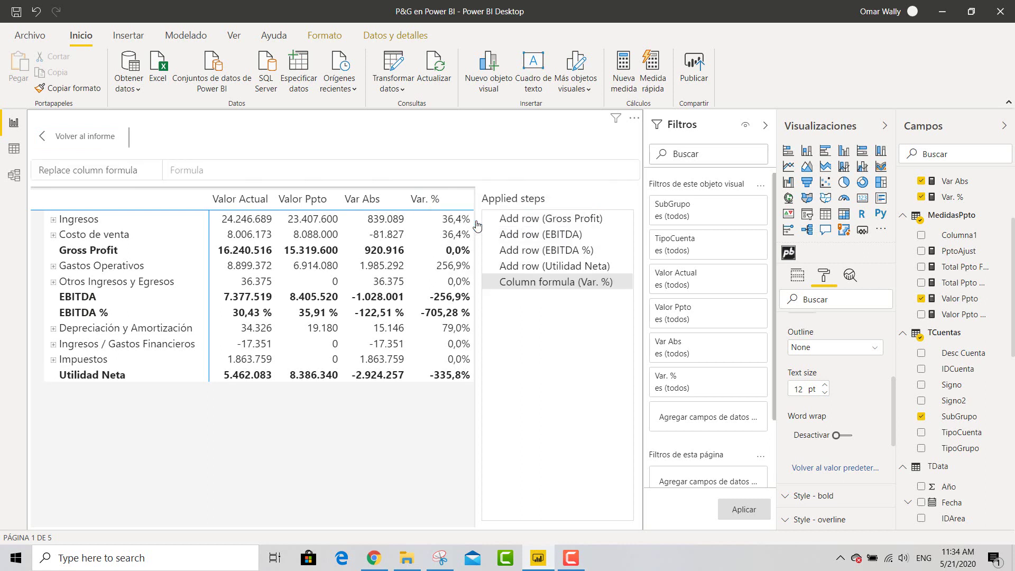
click(196, 175)
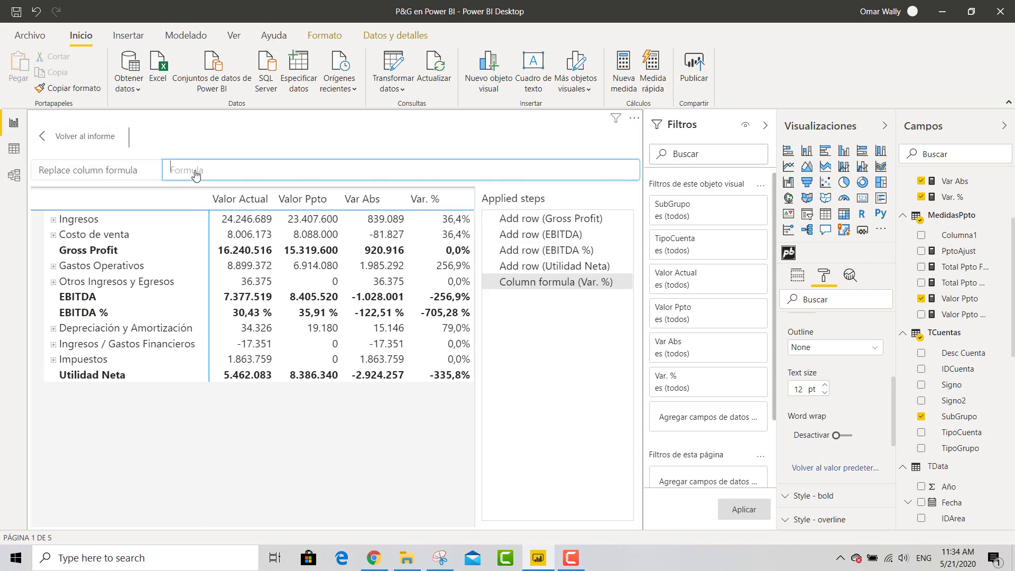
click(372, 204)
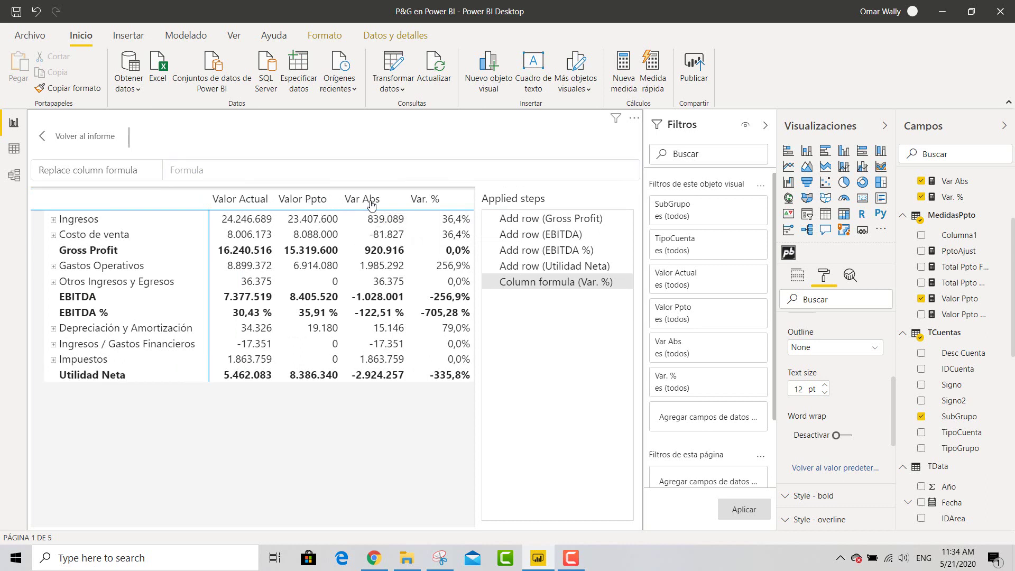
click(372, 227)
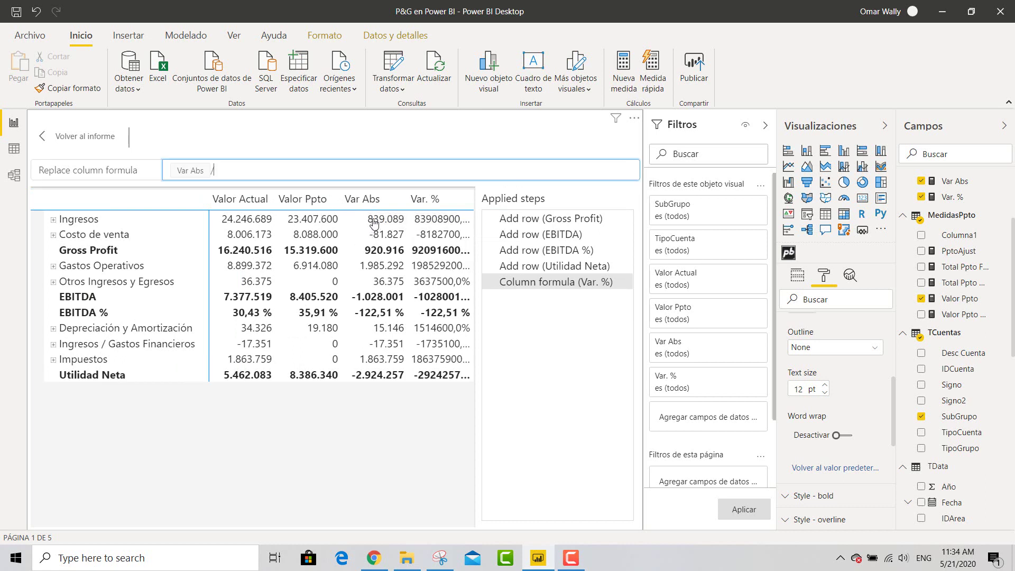
text(/)
click(324, 225)
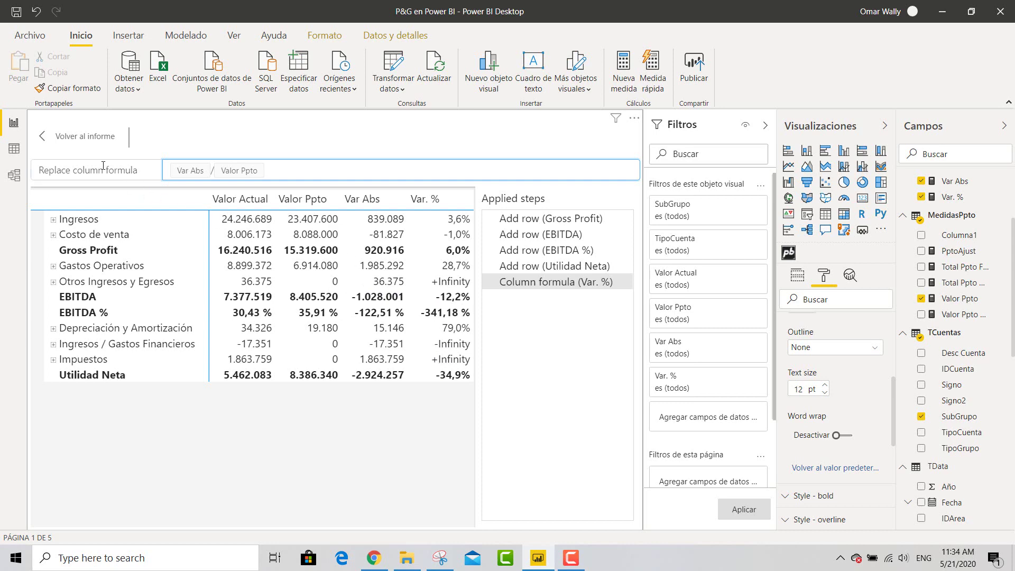
click(50, 142)
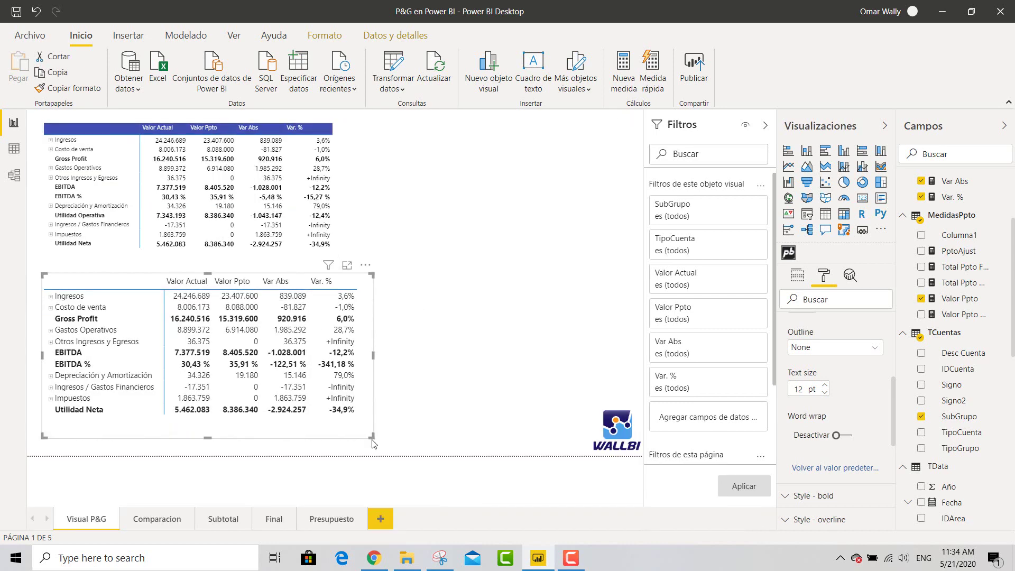
drag(370, 434, 365, 429)
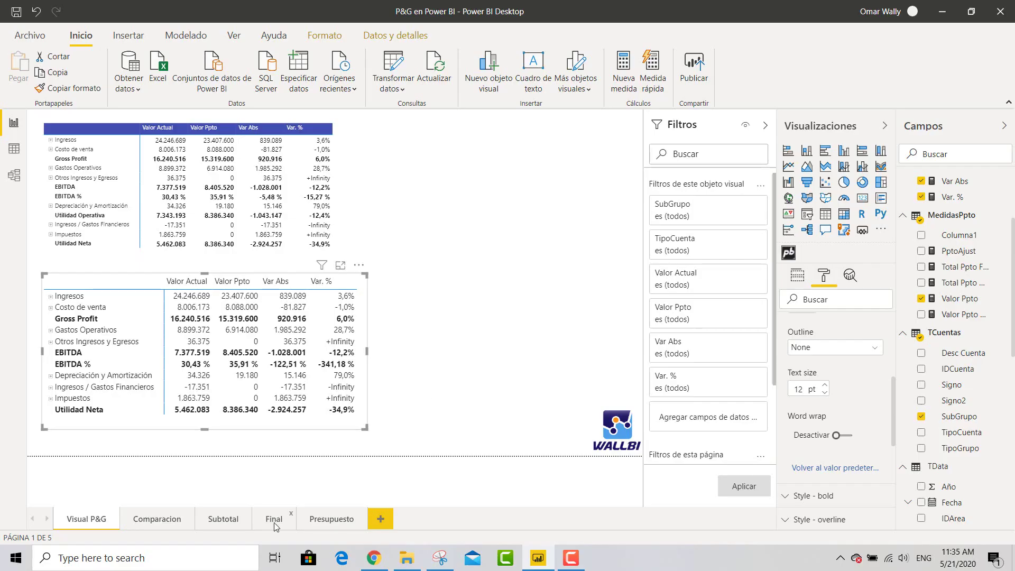
- On the Final page, expand and collapse Ingresos, Costo de venta and Gastos Operativos, and clear the month selection
click(270, 520)
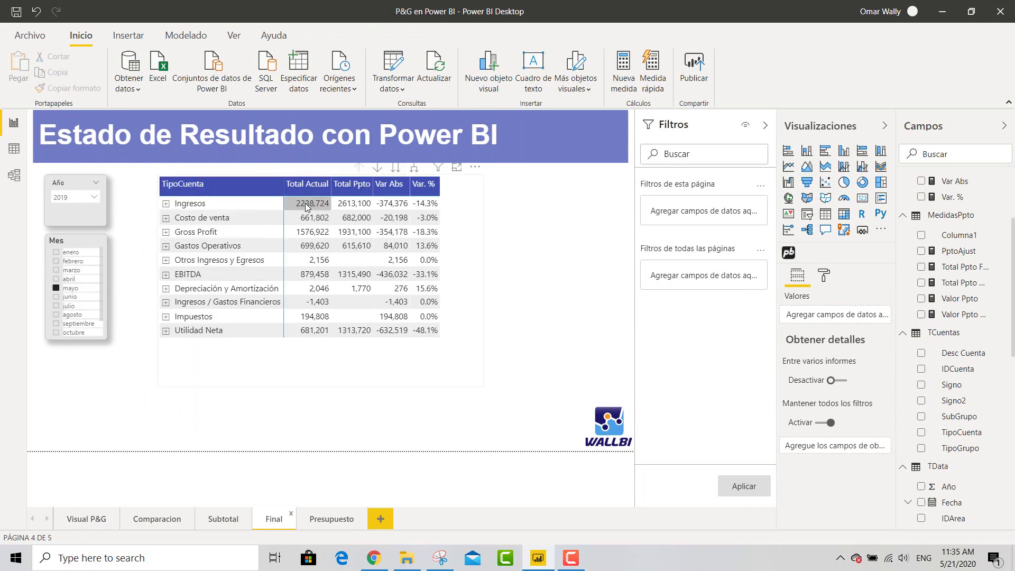
click(165, 204)
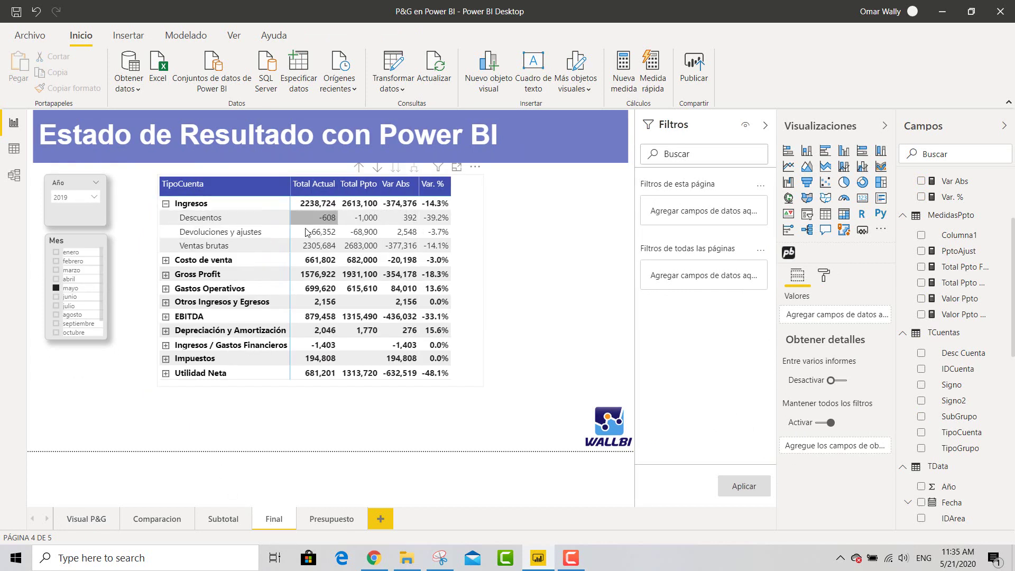
click(165, 204)
click(165, 218)
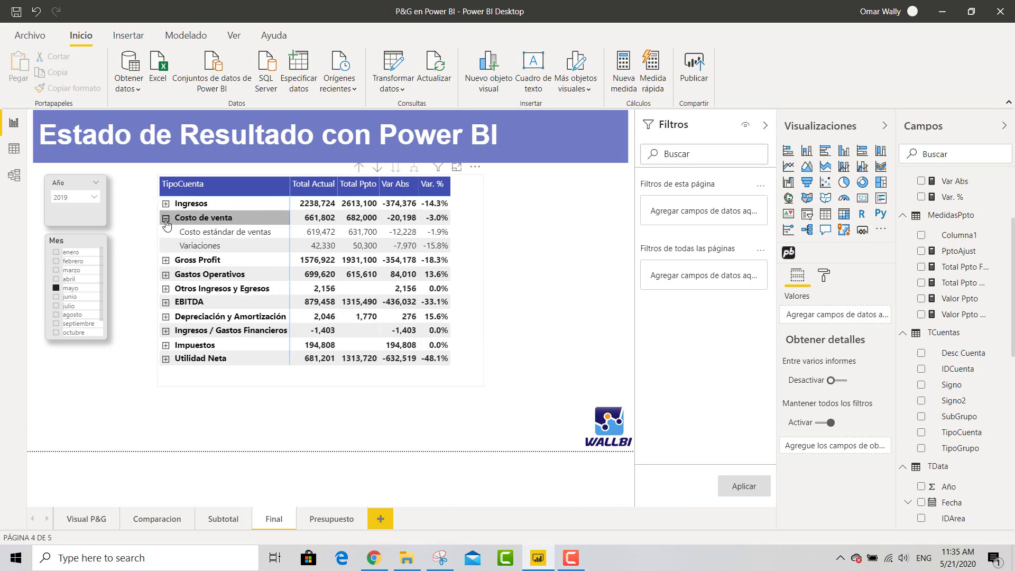
click(166, 218)
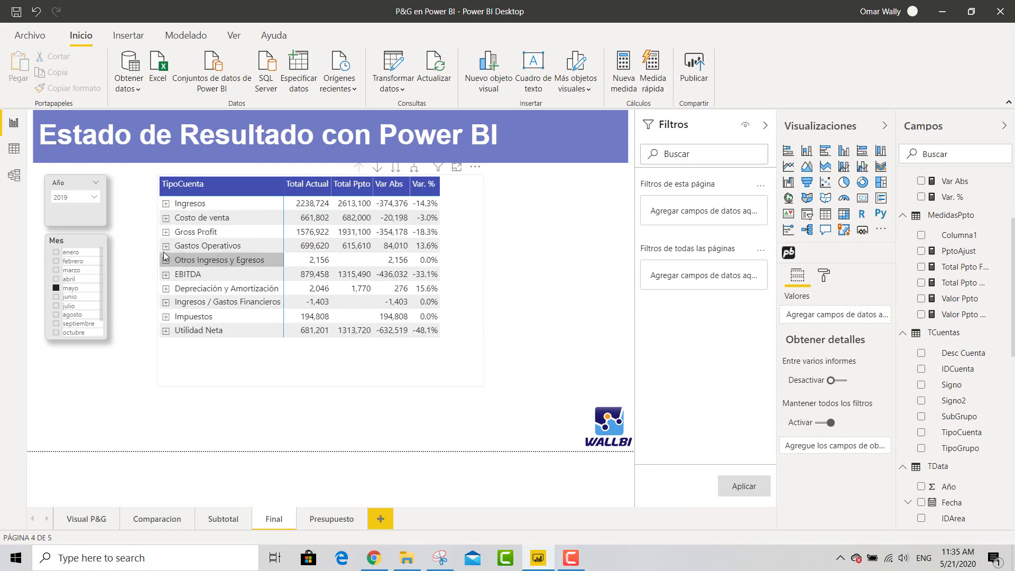
click(165, 246)
click(165, 245)
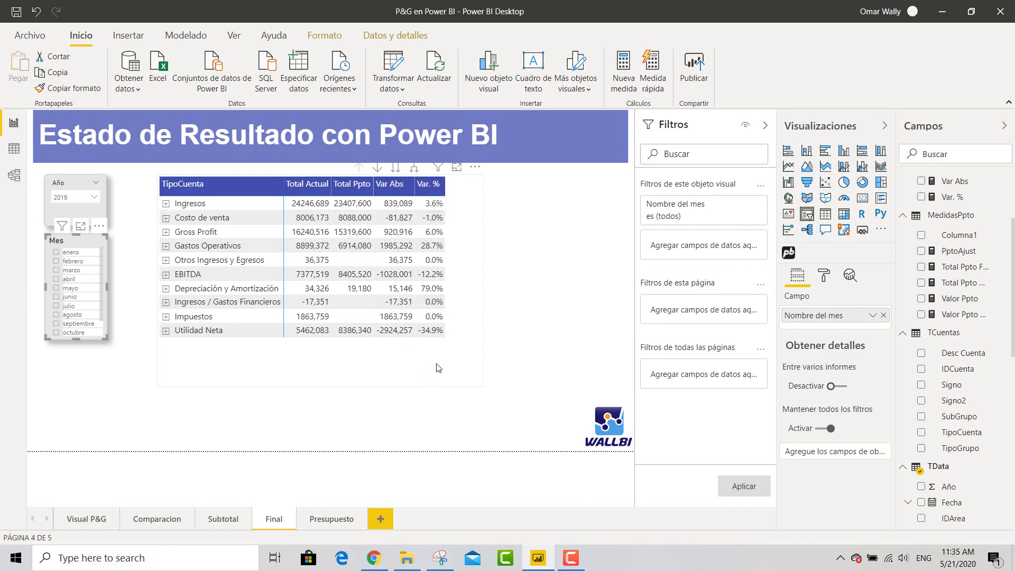
click(159, 426)
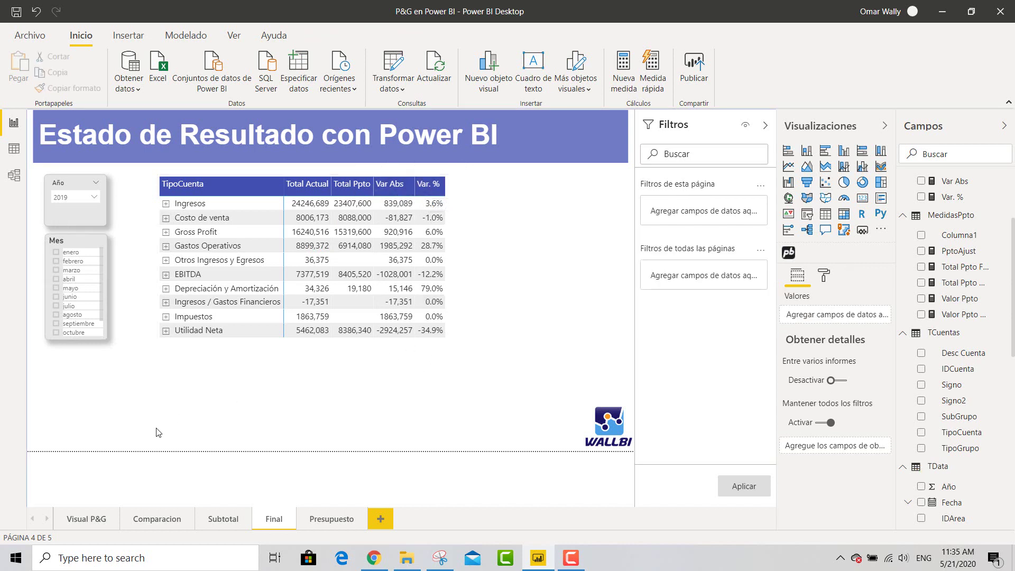
- Go to the Comparacion page and open the data model's queries in the Power Query Editor
click(149, 521)
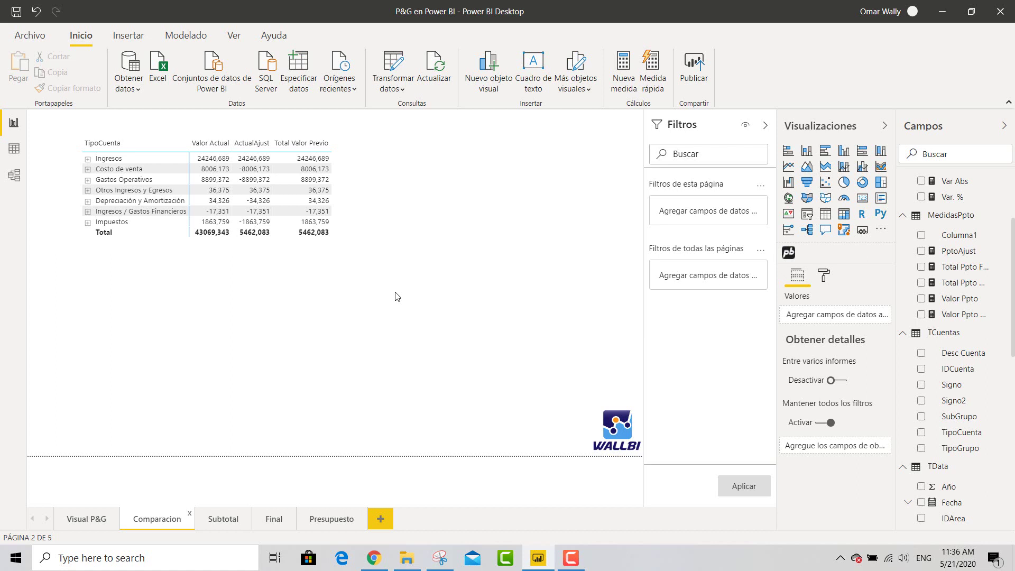
mouse_move(346, 127)
click(394, 84)
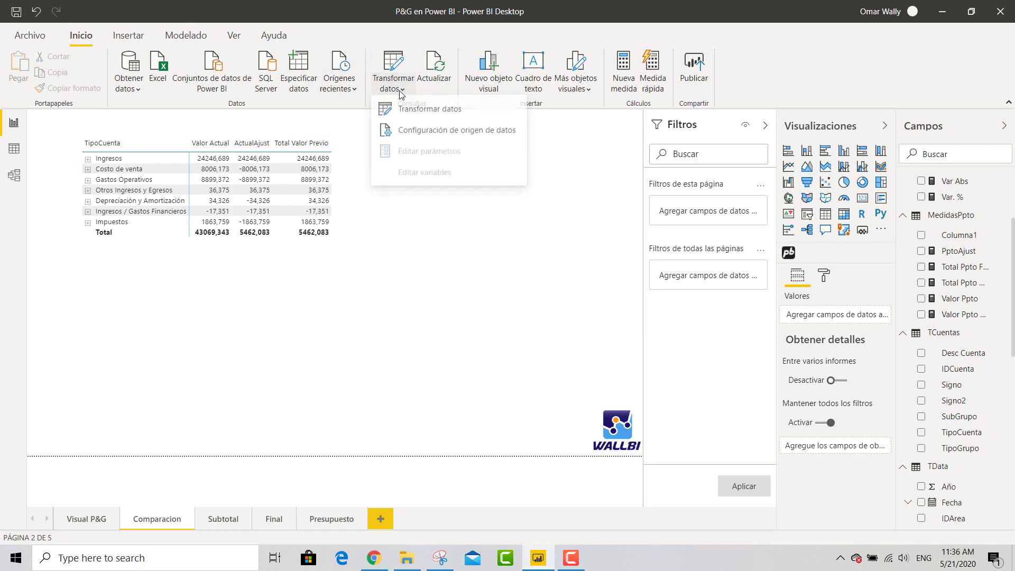
click(426, 112)
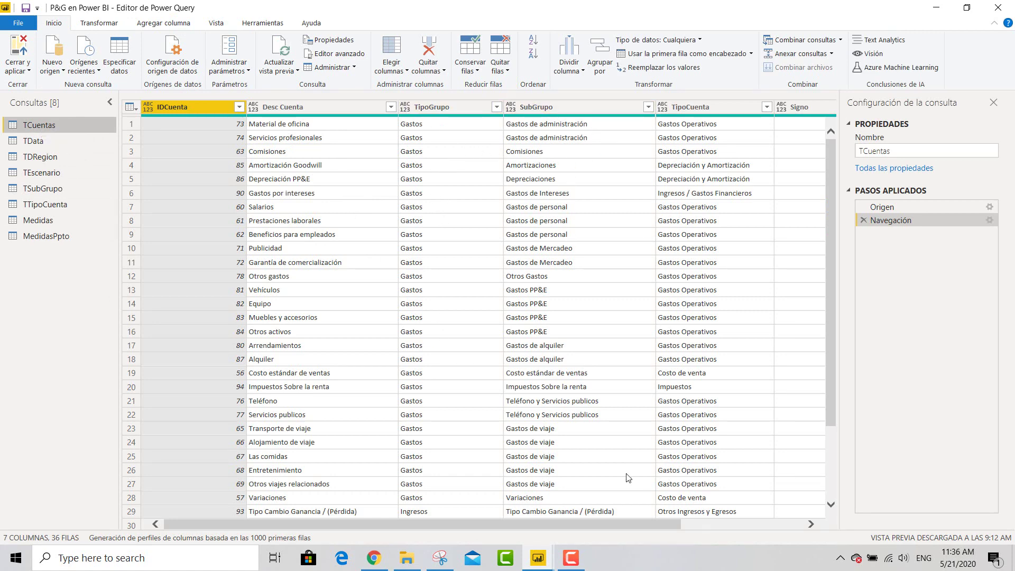
- Examine the Signo and Signo2 columns of the TCuentas query across its rows
drag(617, 522, 770, 529)
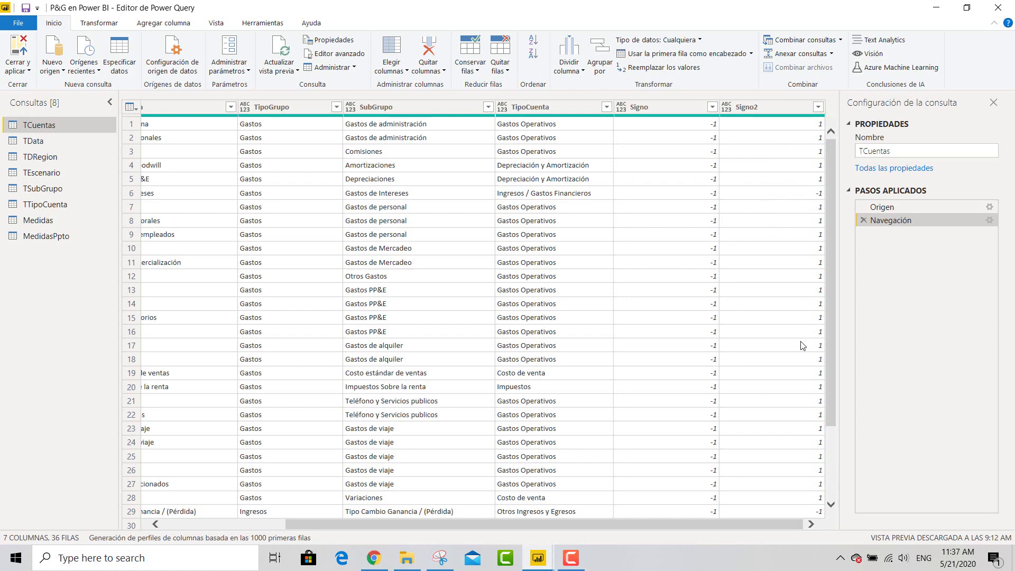
scroll(800, 338, down, 3)
scroll(802, 383, up, 3)
scroll(756, 275, down, 3)
scroll(638, 290, up, 3)
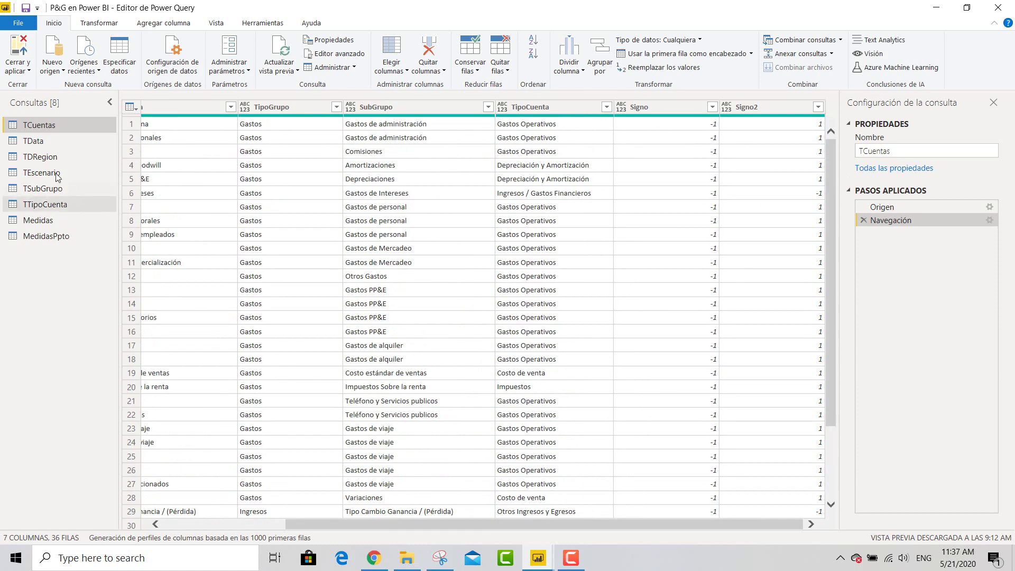
- Review the distinct values of the Valor column in the TData query without applying a filter
click(43, 144)
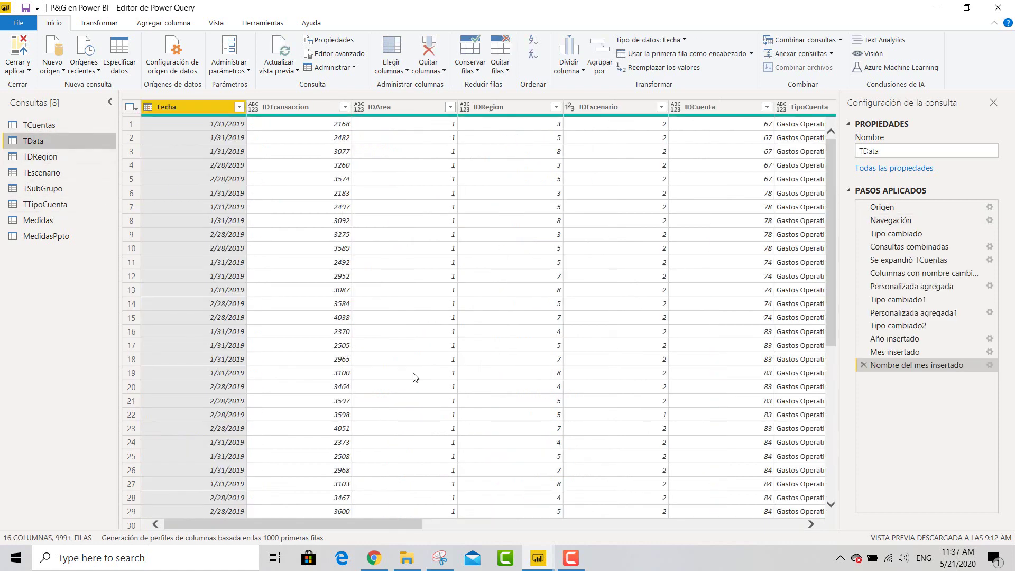
drag(353, 525, 536, 524)
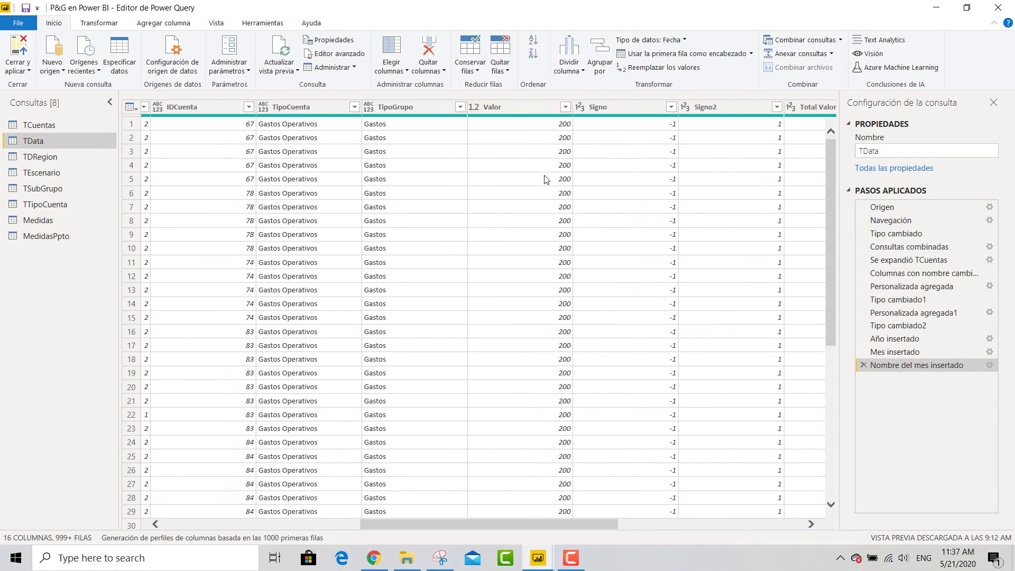
click(565, 107)
click(530, 317)
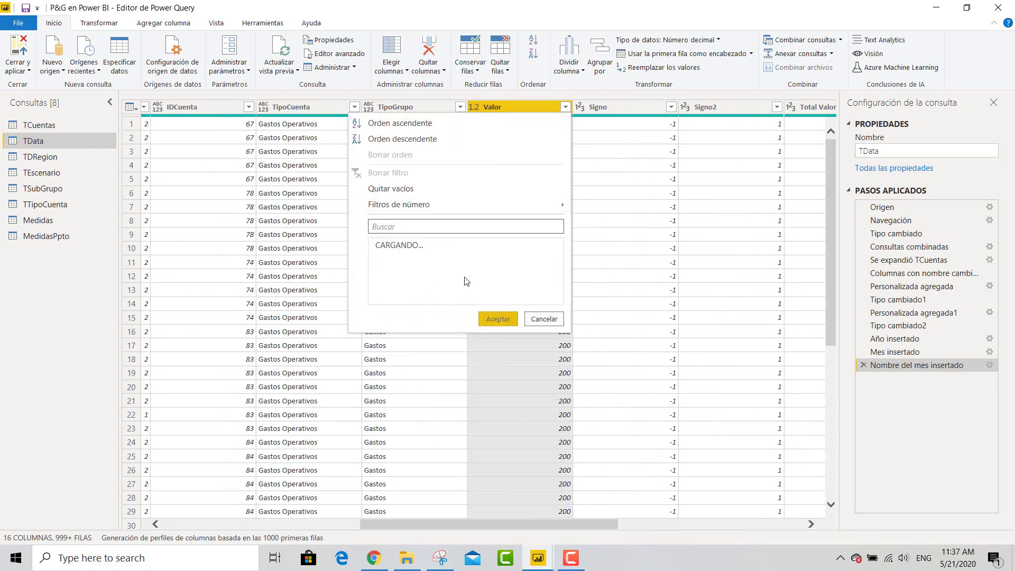
scroll(491, 322, down, 6)
drag(560, 270, 561, 460)
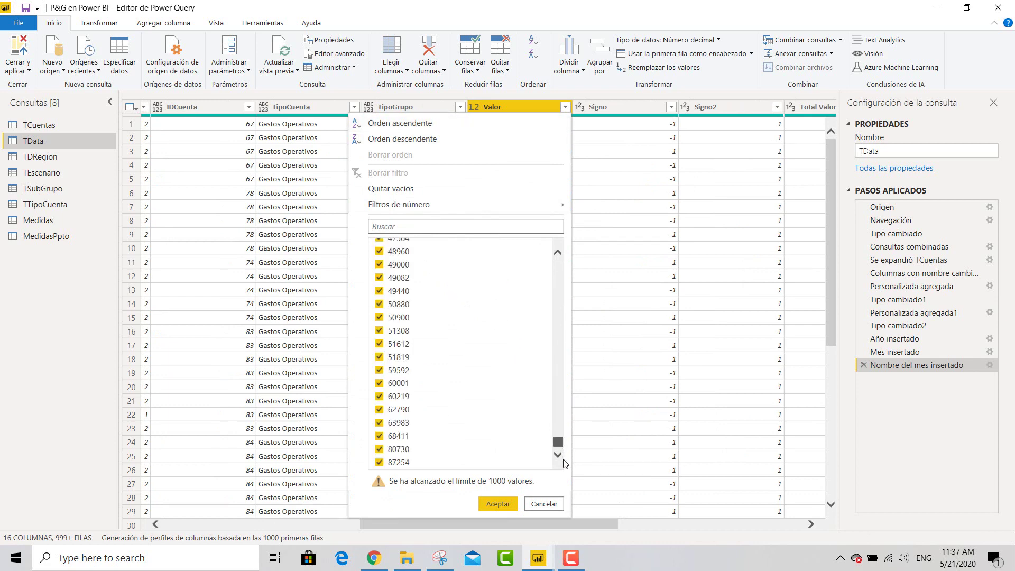
click(544, 503)
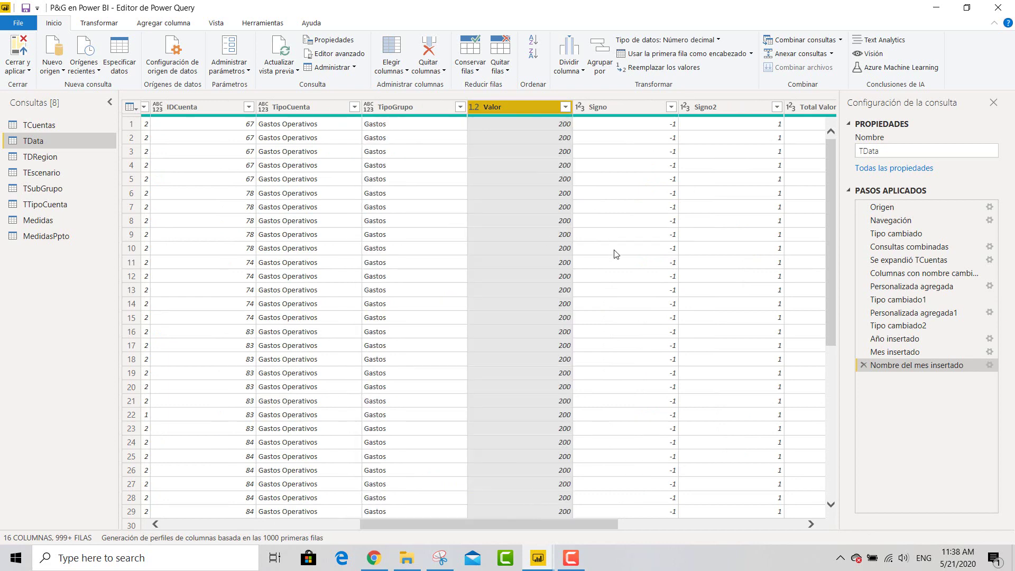
- Examine TData's remaining columns, from the ID fields through Signo2, Total Valor, Valor ajustado and the year and month fields
drag(578, 528, 672, 521)
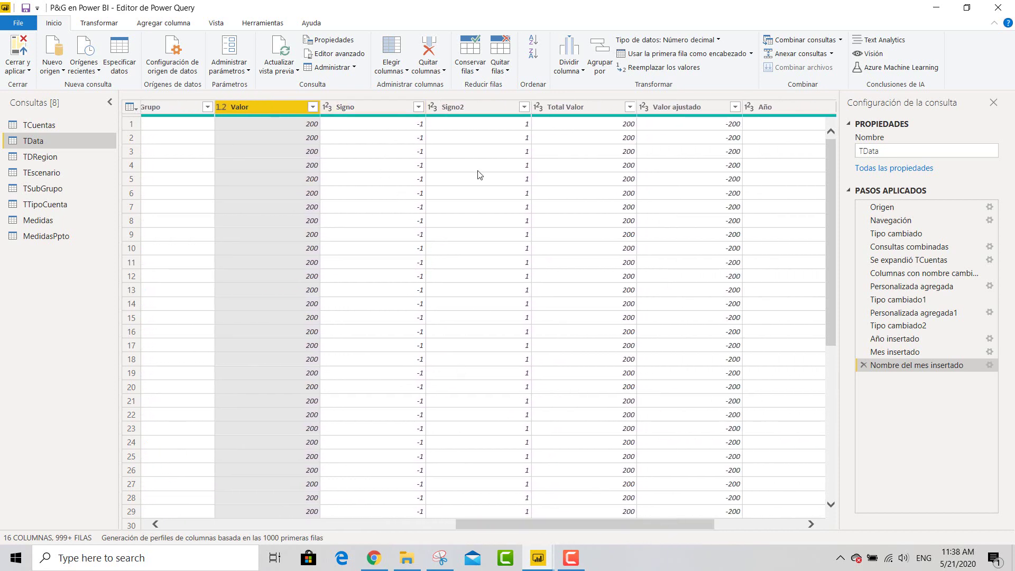
drag(523, 527, 305, 541)
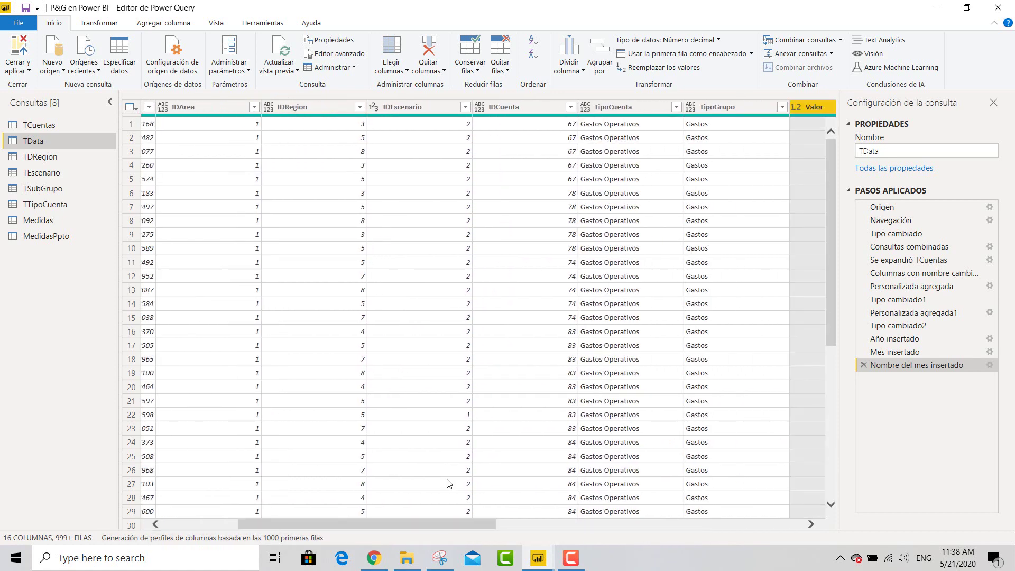
drag(392, 524, 333, 523)
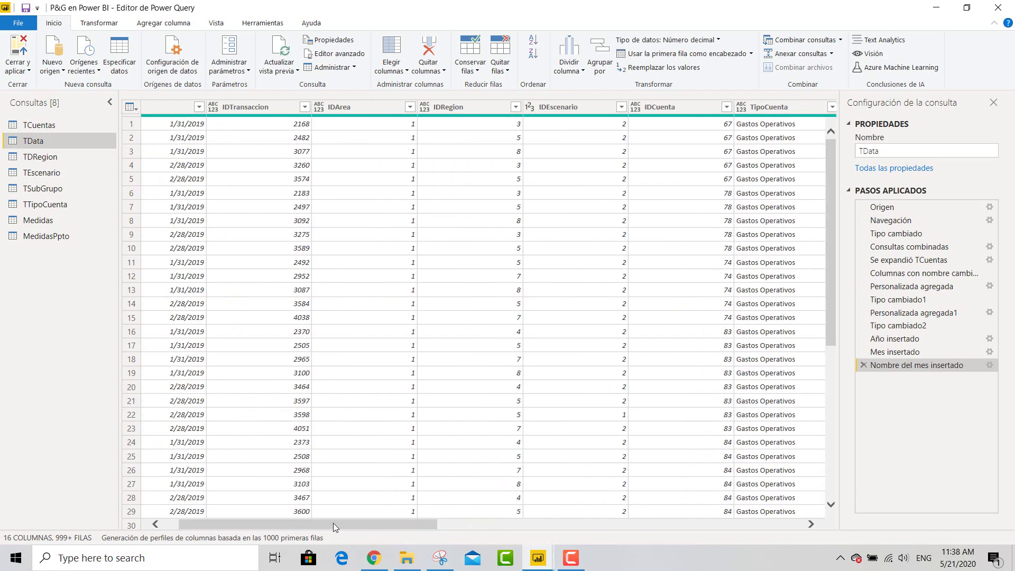
scroll(405, 522, right, 5)
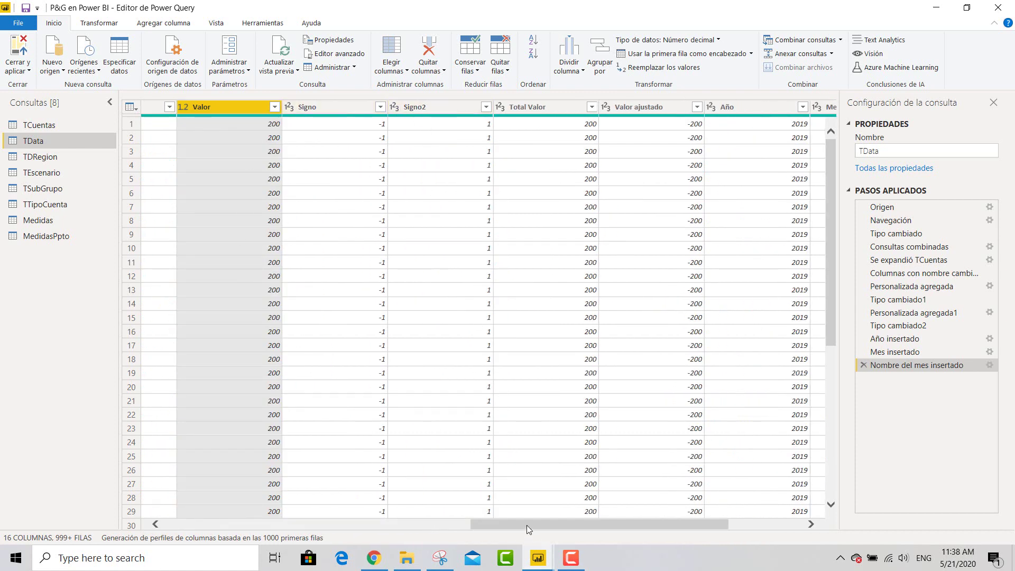
drag(527, 525, 585, 526)
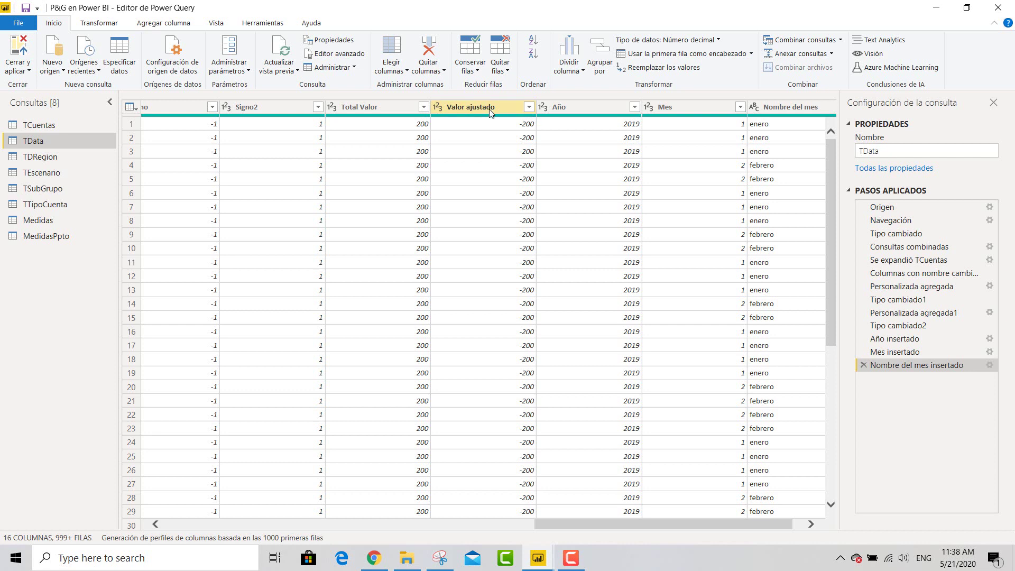
drag(642, 523, 703, 529)
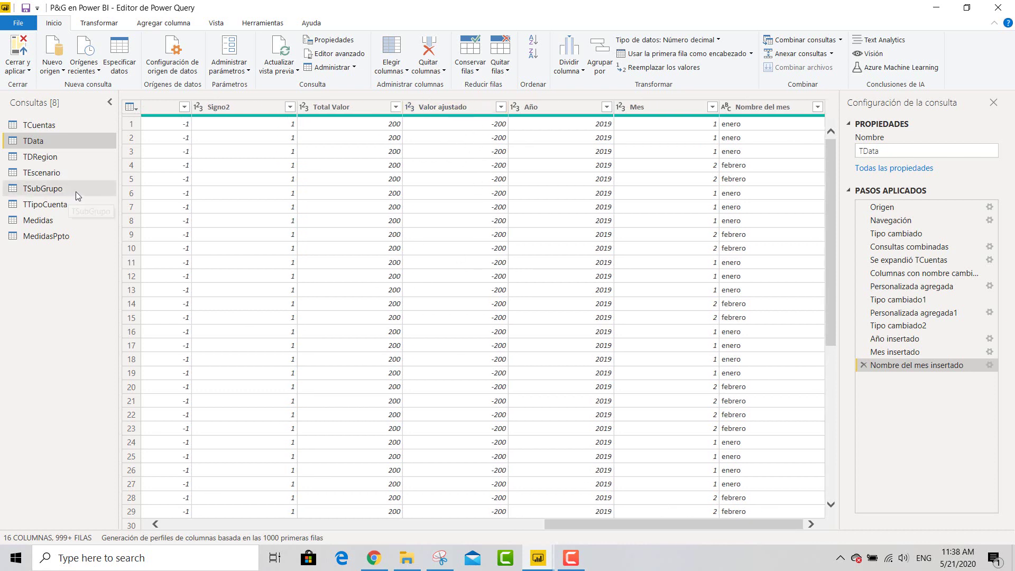
- Review the TSubGrupo and TTipoCuenta queries, and close the Power Query Editor to return to the report
click(35, 191)
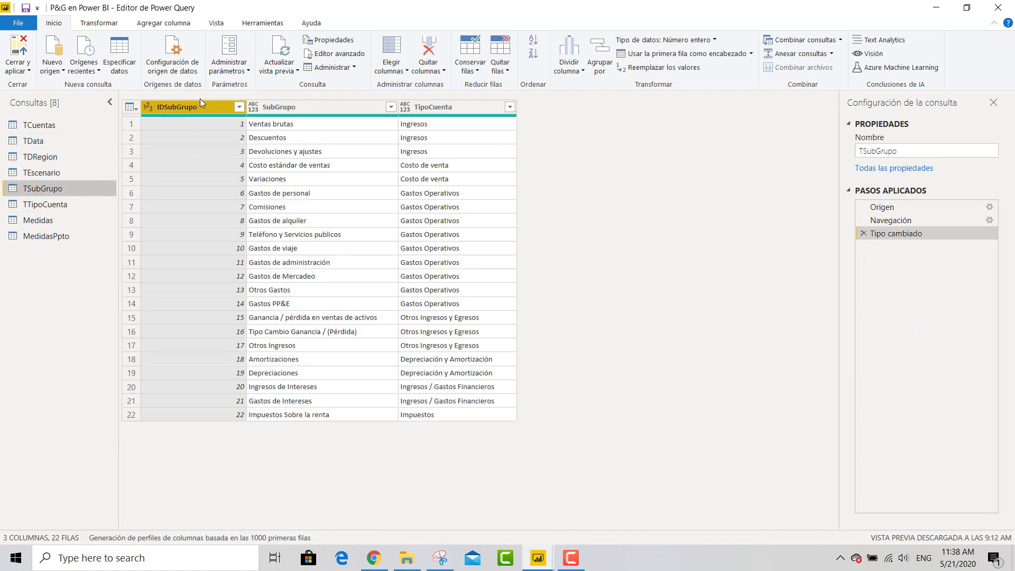
click(55, 207)
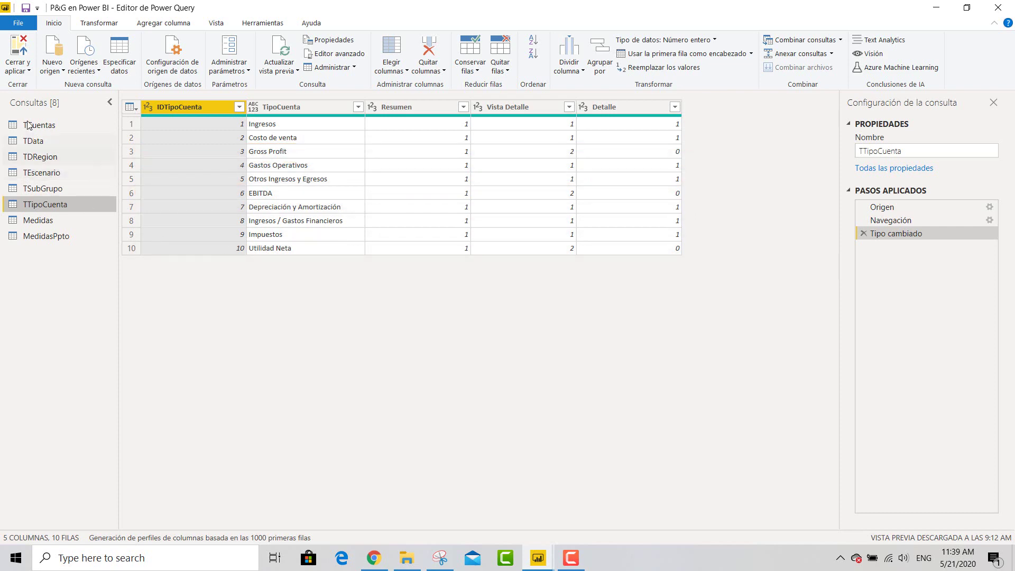
click(29, 72)
click(46, 84)
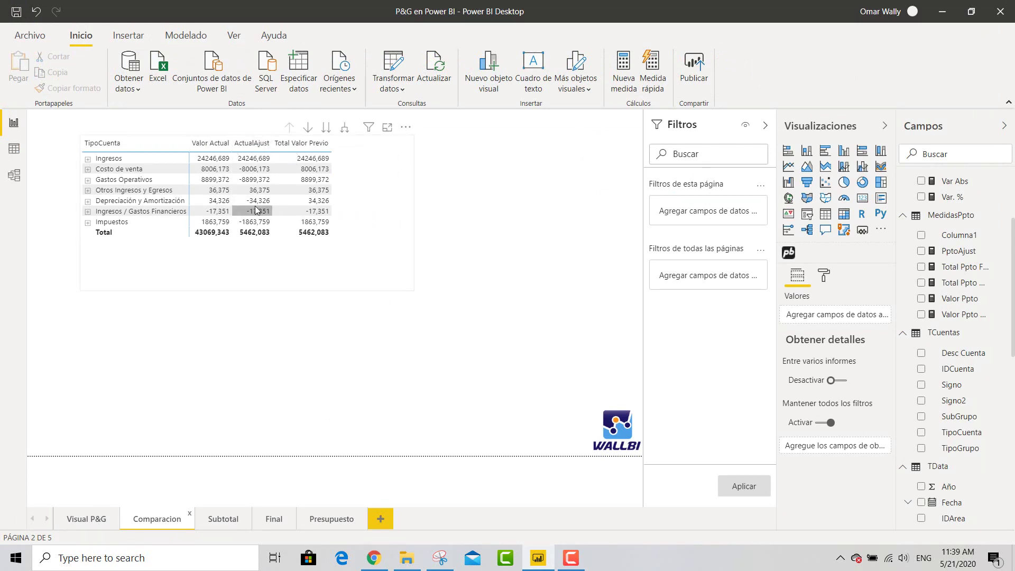
- Review the formula of the Valor Actual measure and check the scenario IDs it filters on in the TEscenario table
scroll(968, 269, up, 2)
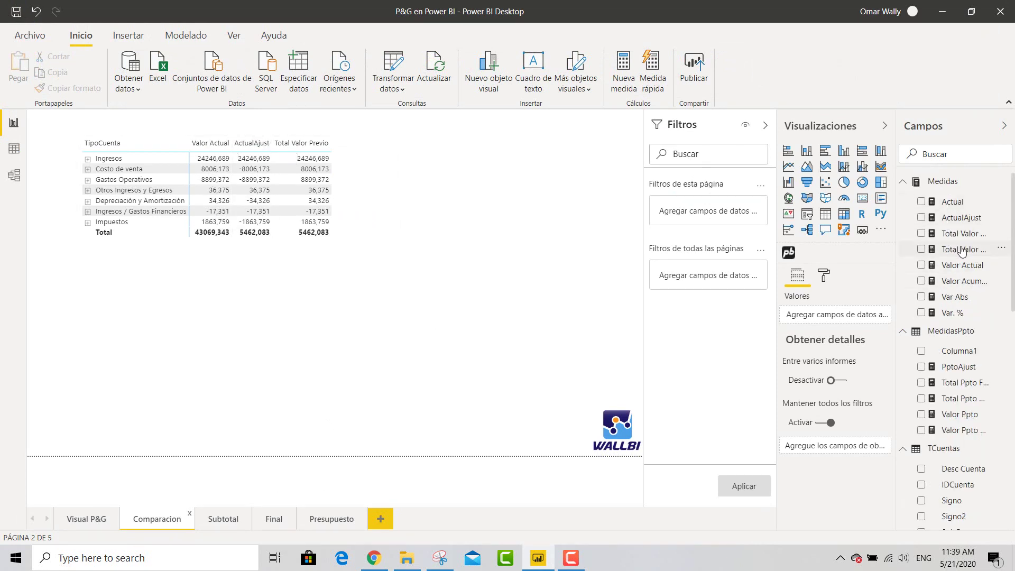
click(966, 265)
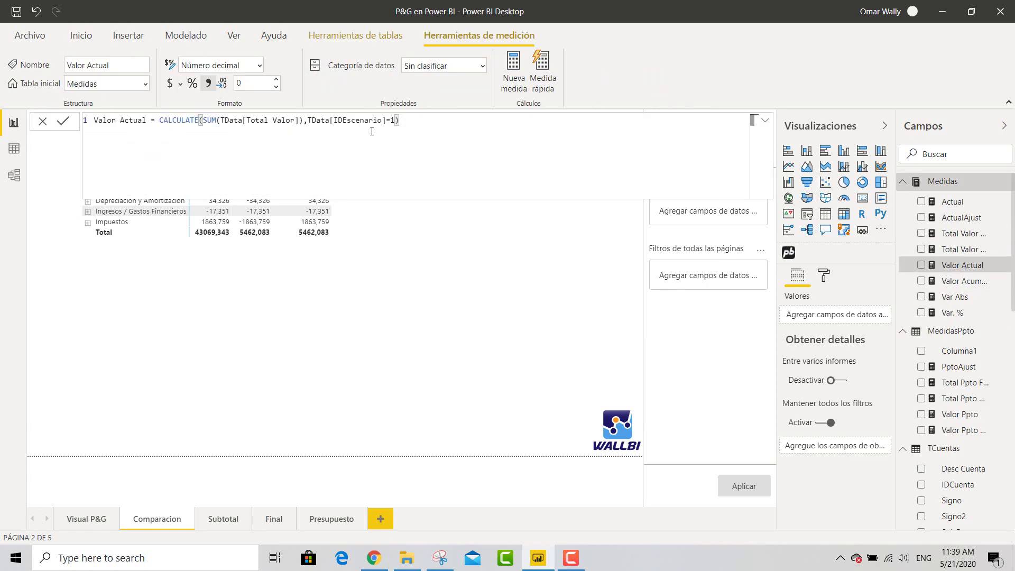
click(14, 148)
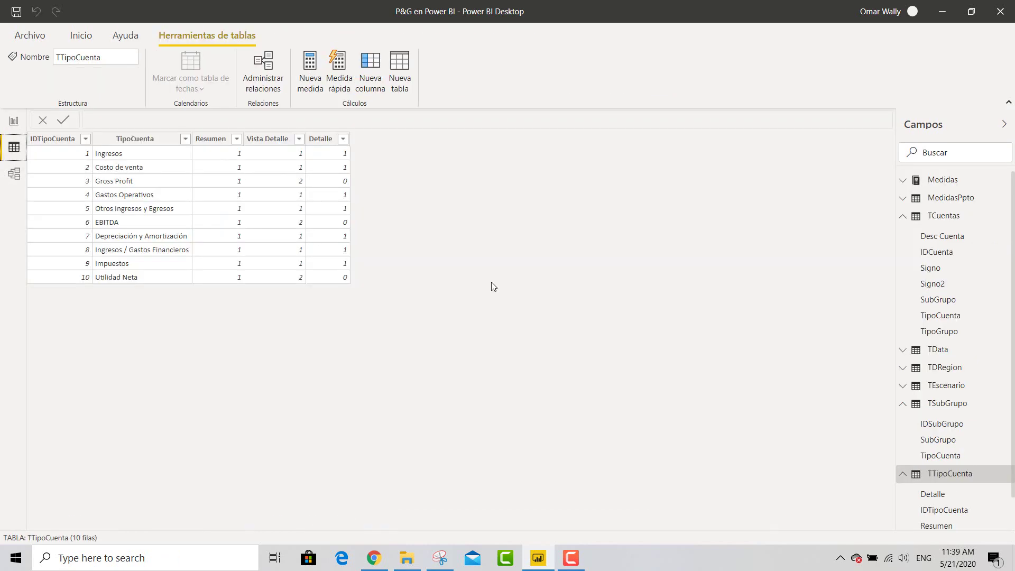
scroll(904, 481, down, 1)
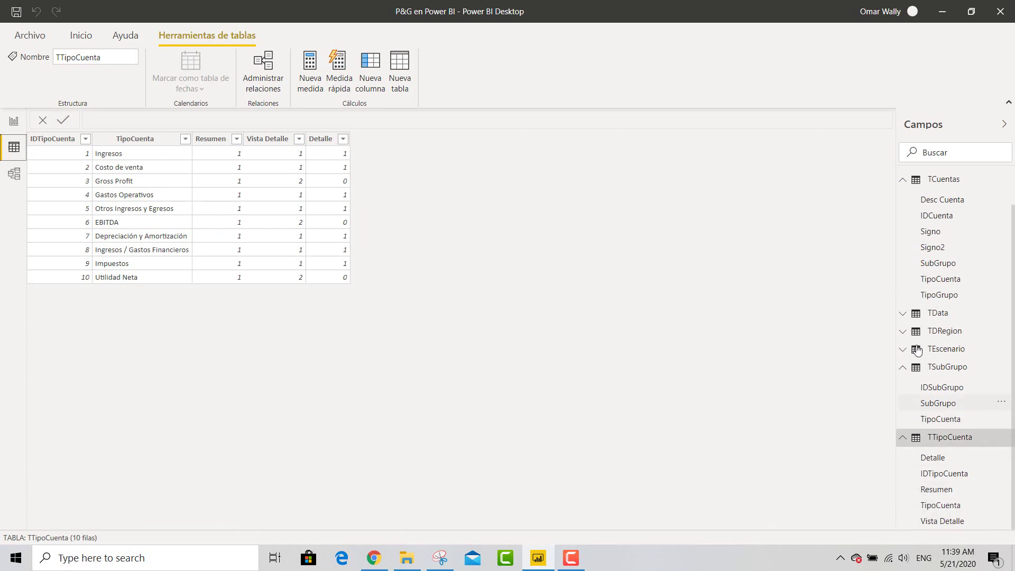
scroll(917, 351, up, 1)
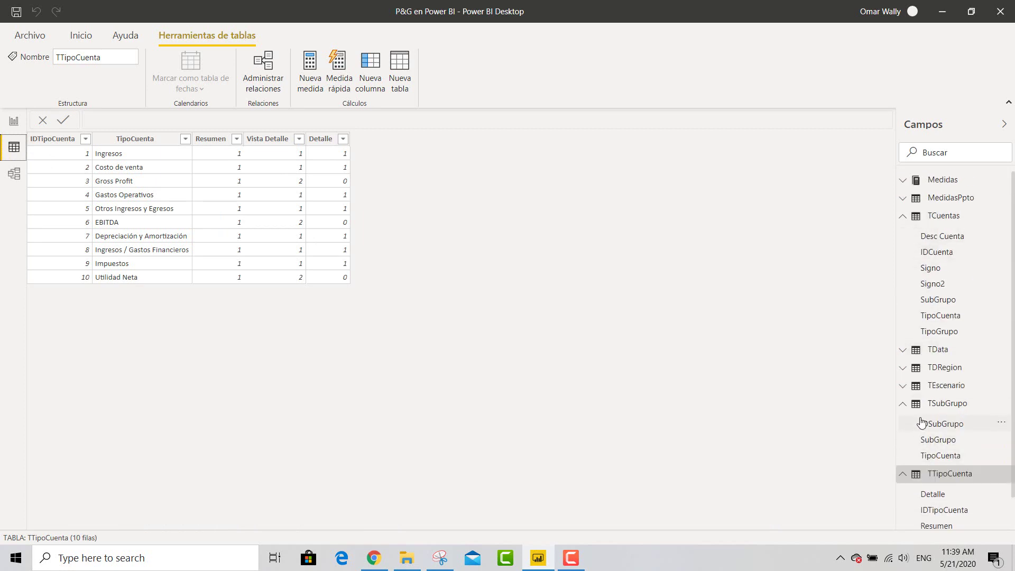
click(952, 386)
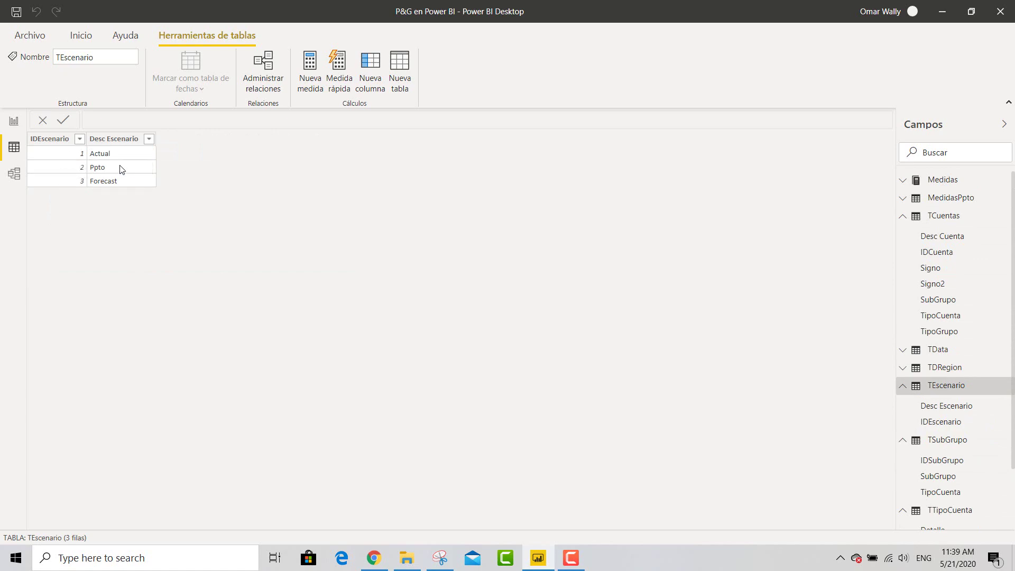
click(14, 121)
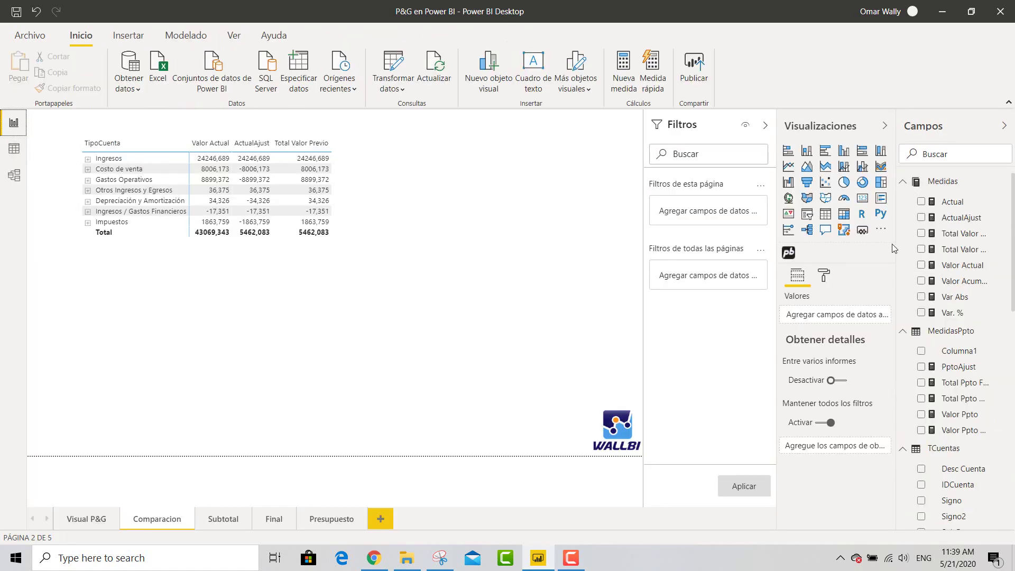
click(961, 265)
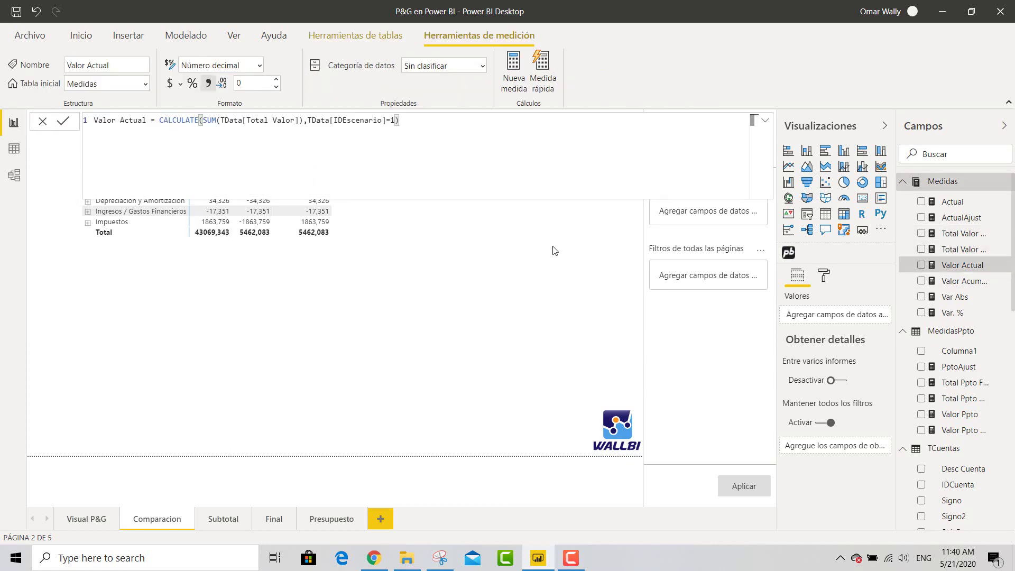
- Review the formula of the ActualAjust measure, and collapse the formula to compare its column in the matrix
click(903, 181)
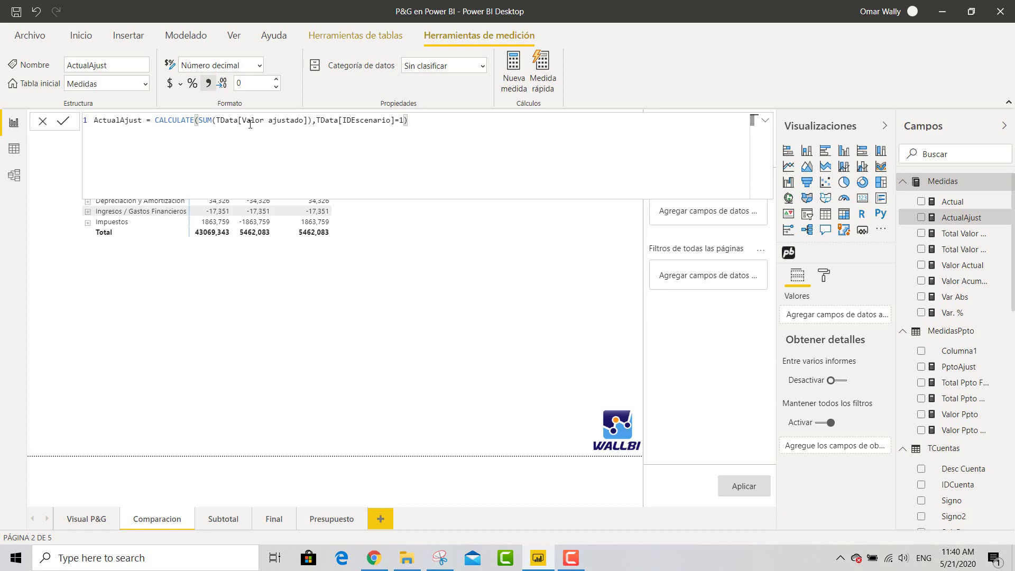
click(765, 120)
click(199, 159)
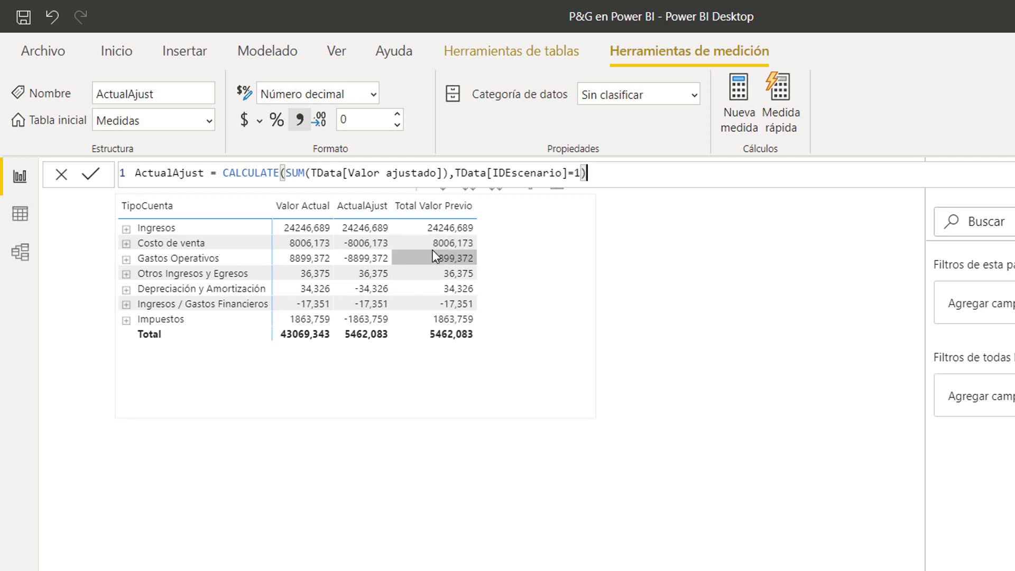
- Review the formula of the Total Valor Previo measure and return to the Comparacion matrix
click(1013, 297)
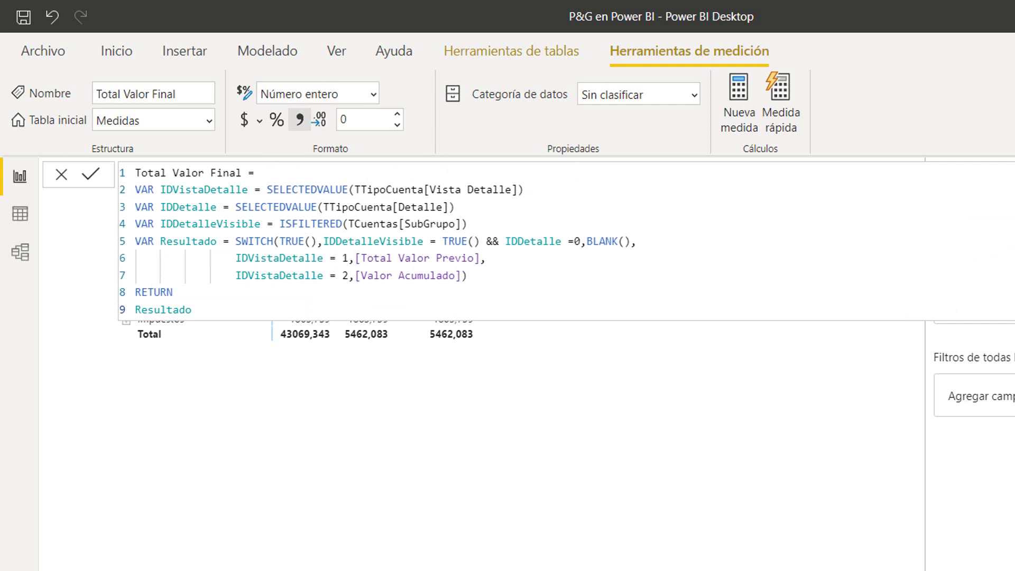
click(1013, 370)
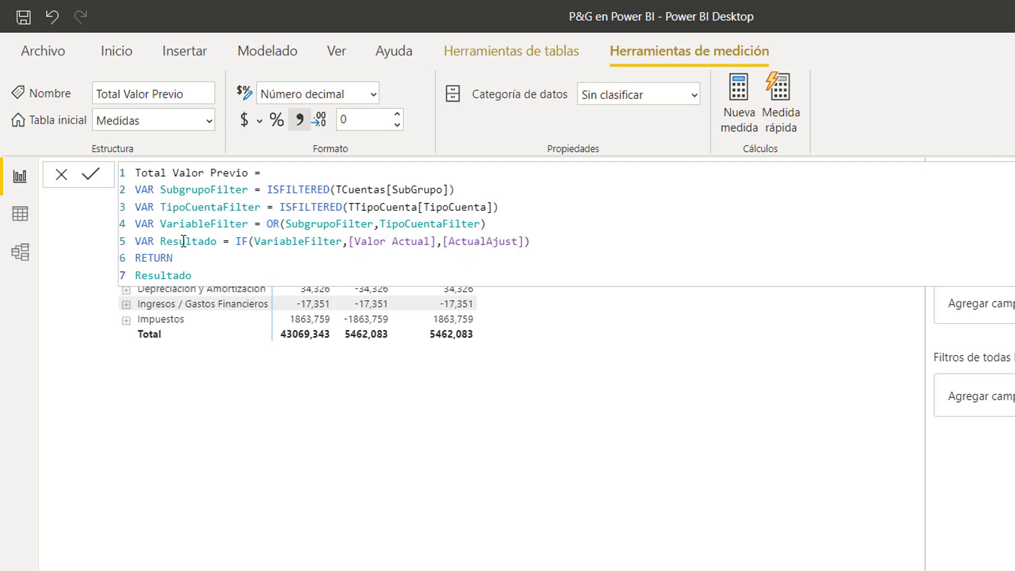
click(741, 557)
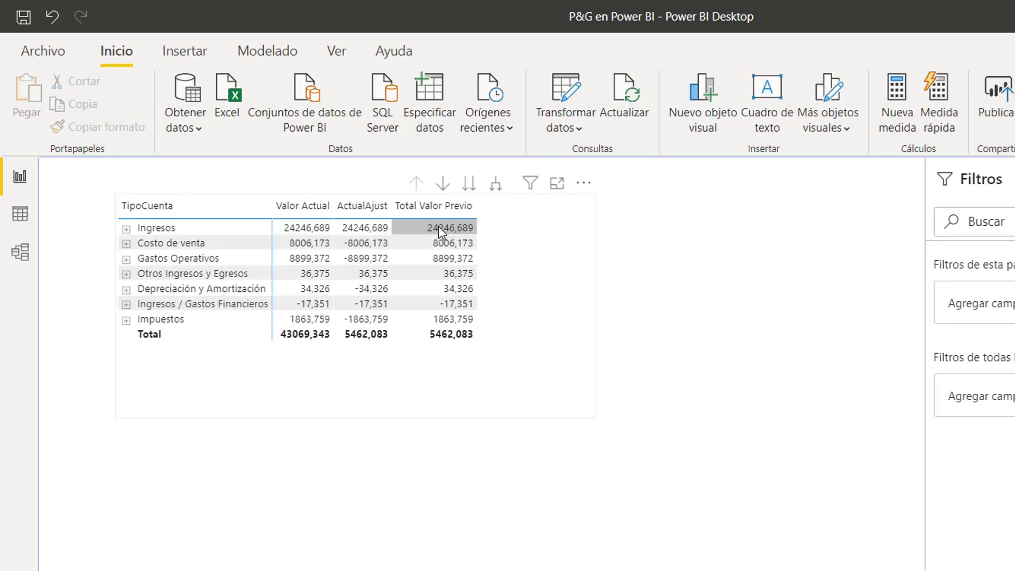
- Inspect the subgroups of Ingresos, Costo de venta and Gastos Operativos in the matrix, expanding and collapsing each one
click(125, 228)
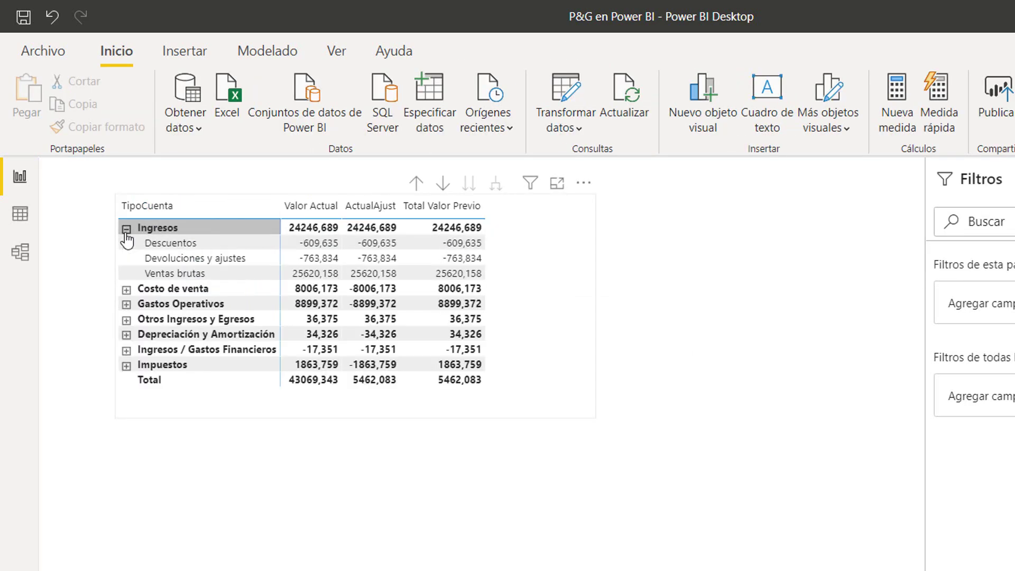
click(126, 229)
click(126, 244)
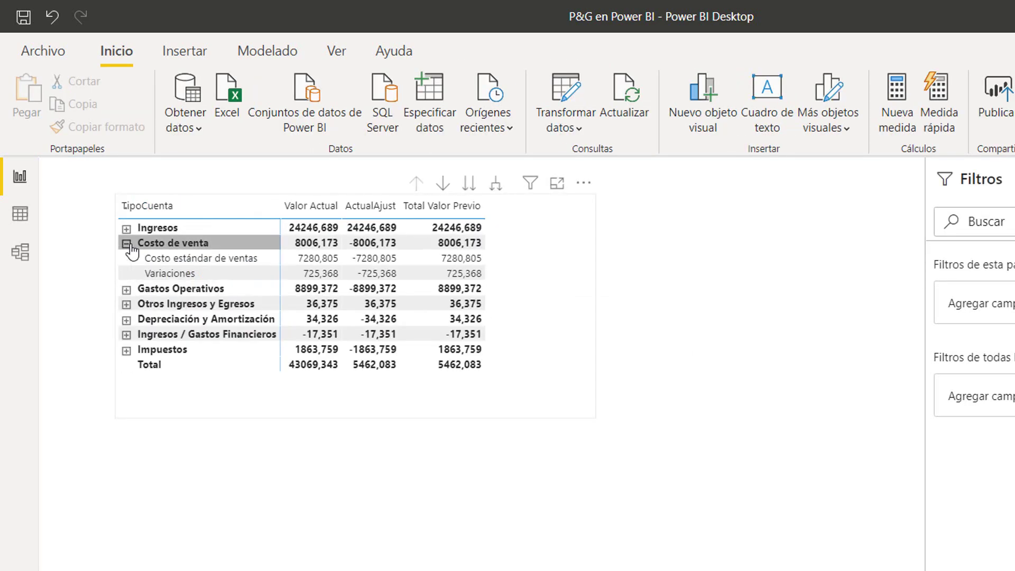
click(126, 244)
click(127, 259)
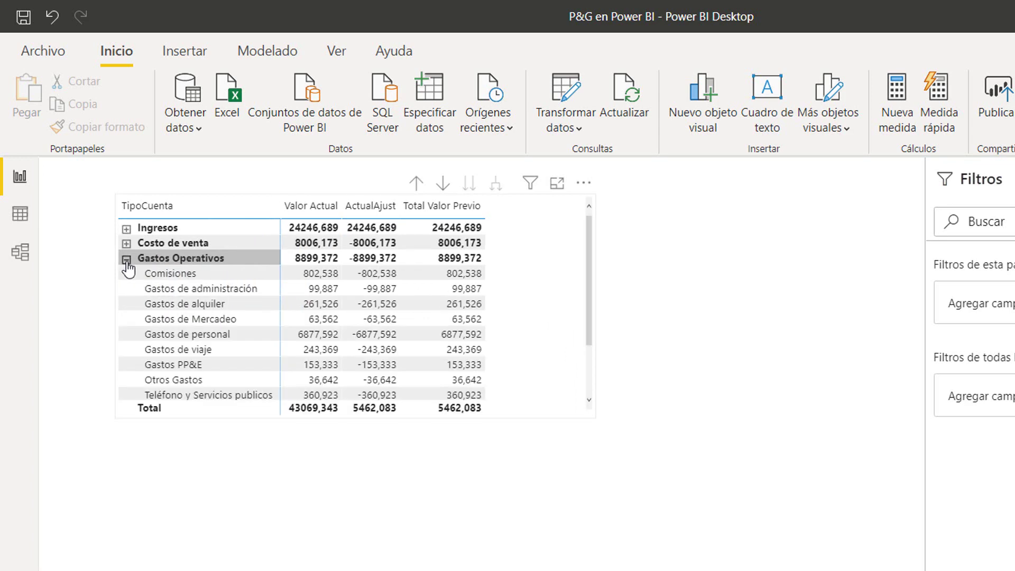
click(126, 259)
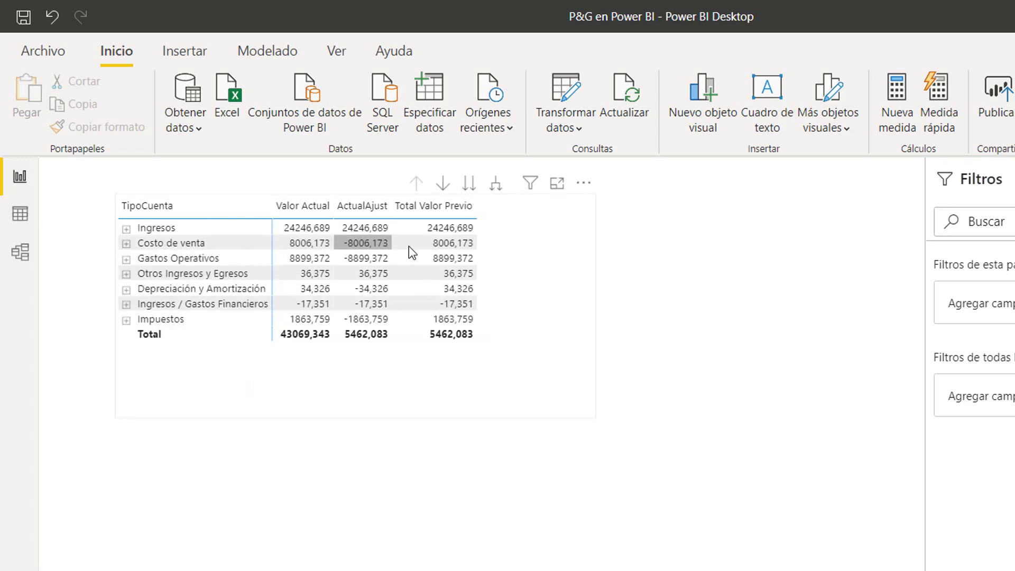
- Show items with no data for the TipoCuenta row field of the Comparacion matrix
click(565, 228)
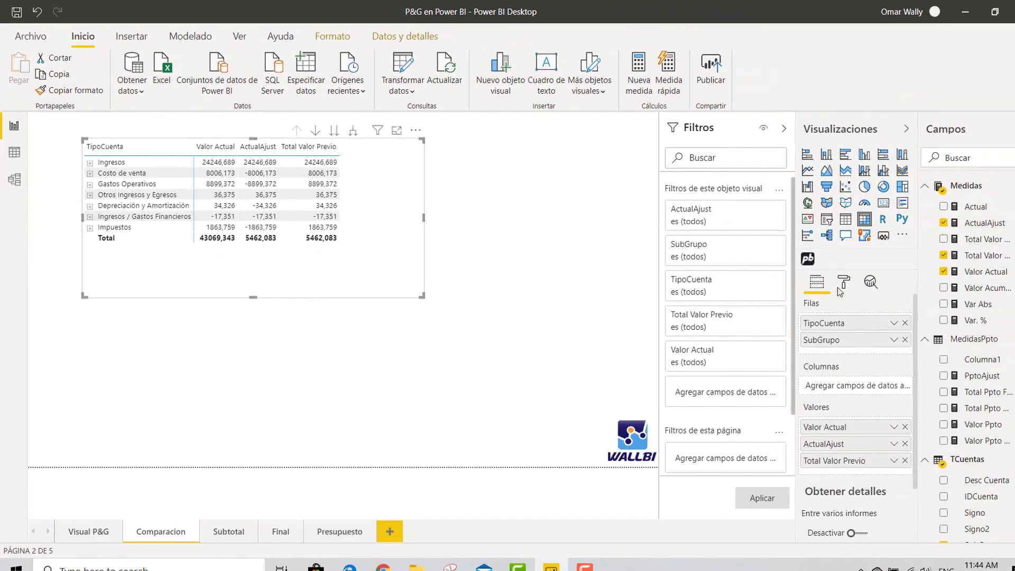
click(873, 316)
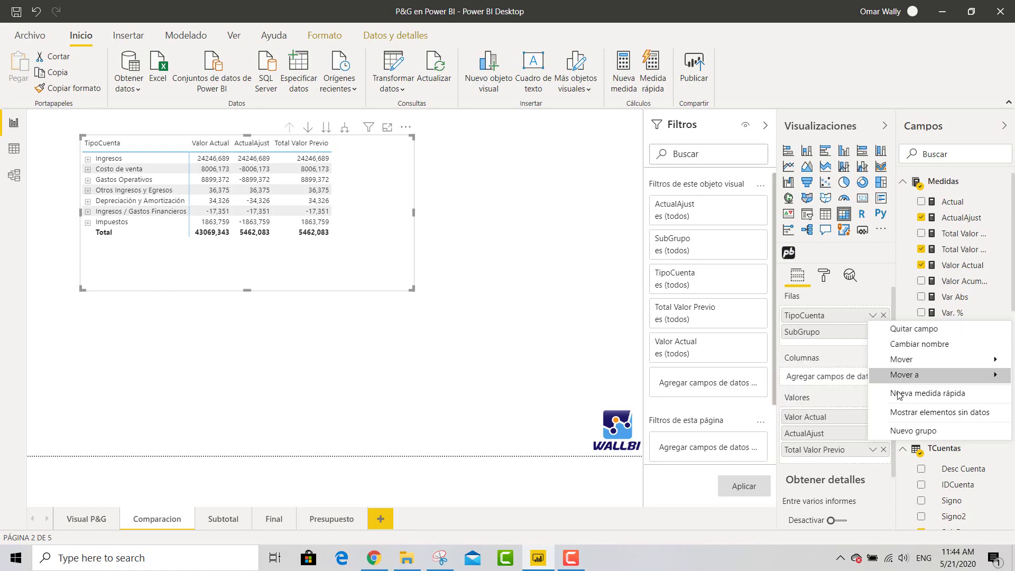
click(906, 415)
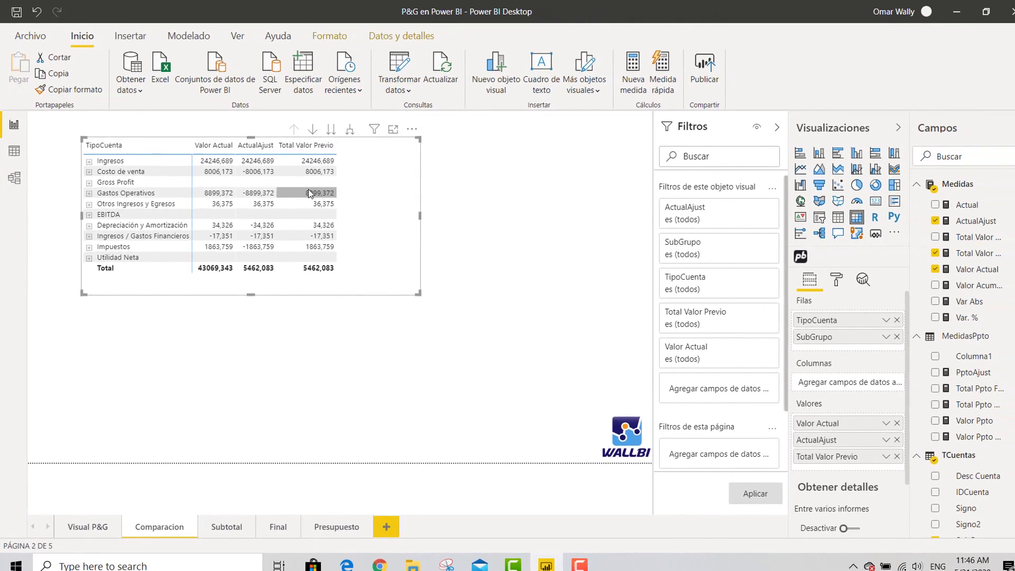
- On the Subtotal page, add the Valor Acumulado and Total Valor Previo measures to the matrix values ahead of Total Valor Final
click(227, 526)
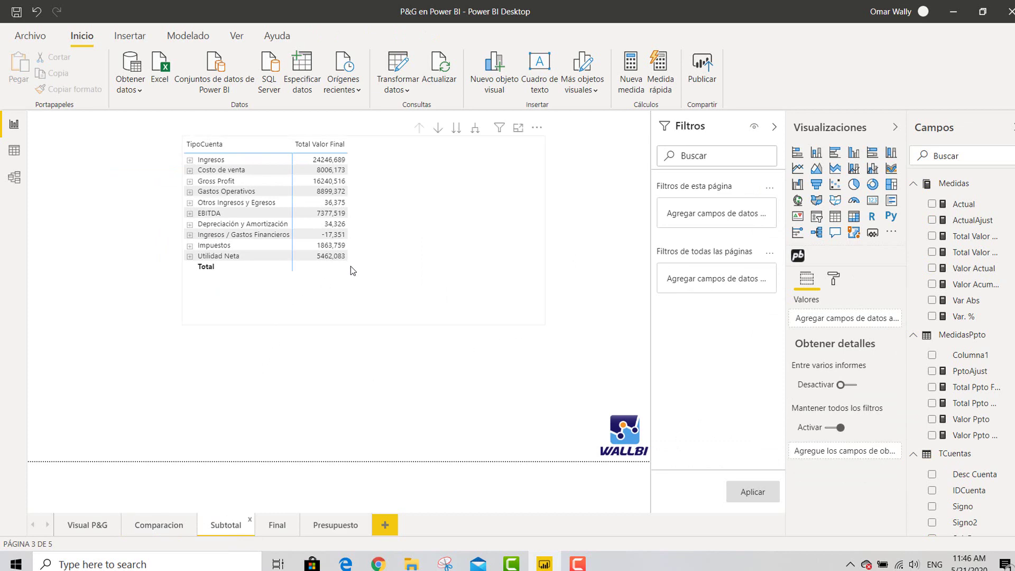
click(493, 258)
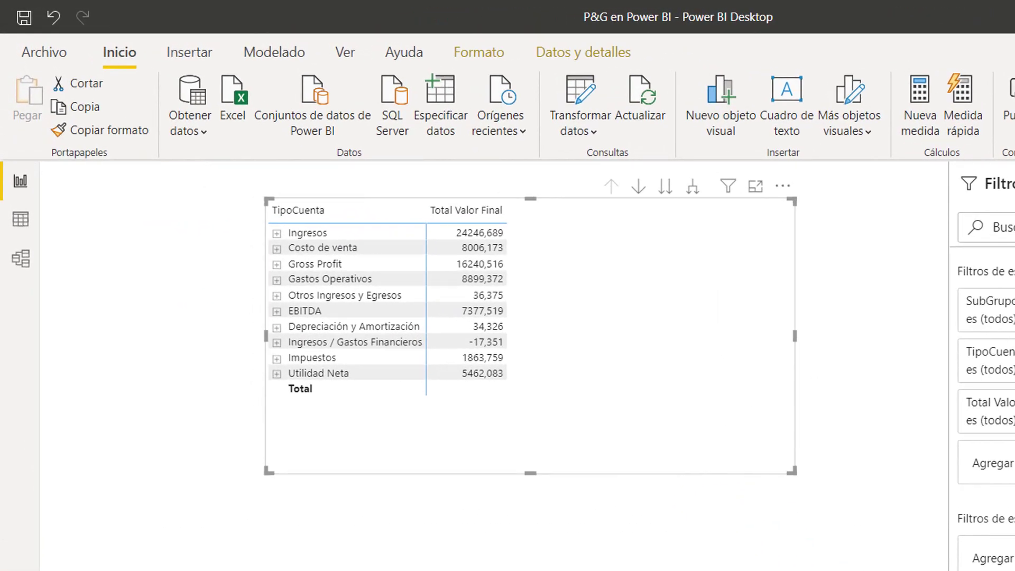
drag(944, 275, 826, 408)
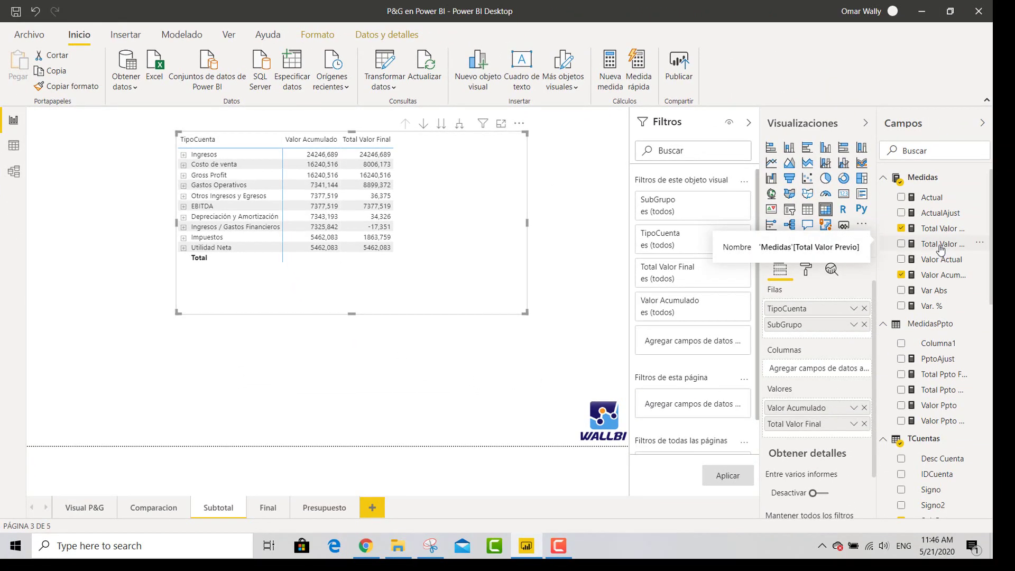
drag(941, 249, 829, 407)
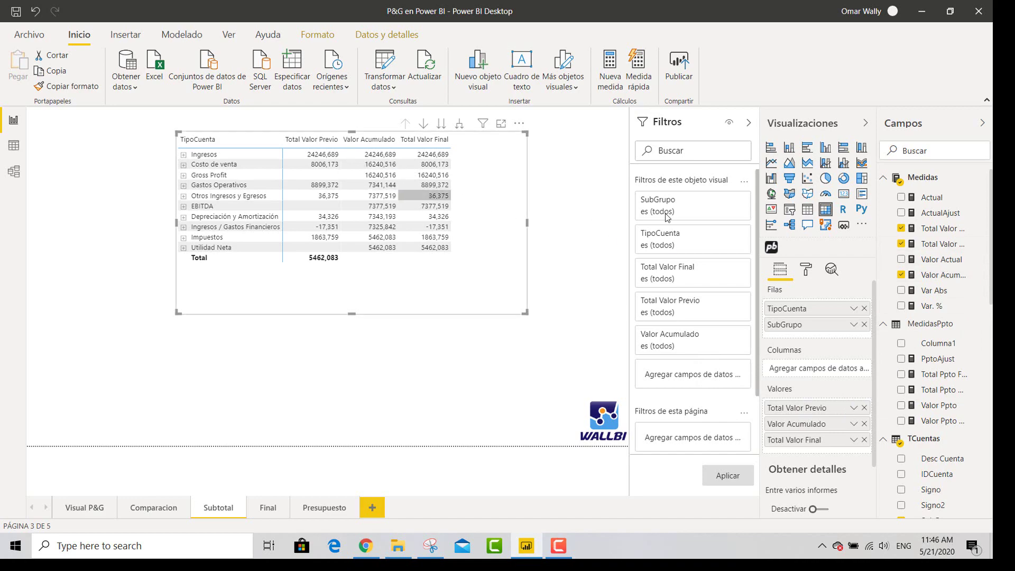
- Review the formula of the Valor Acumulado measure and inspect its values across the subgroups of Costo de venta
click(943, 275)
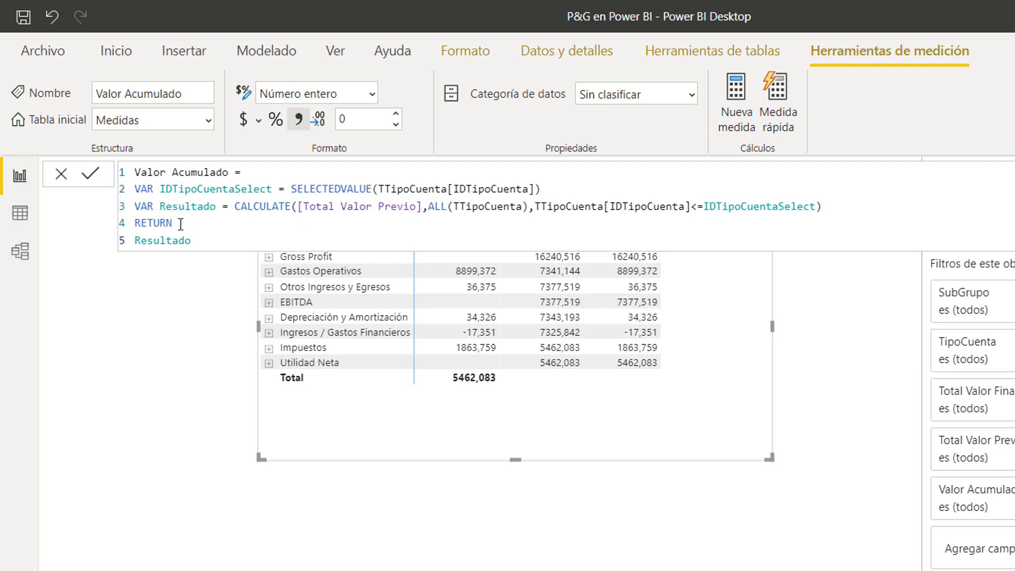
click(188, 239)
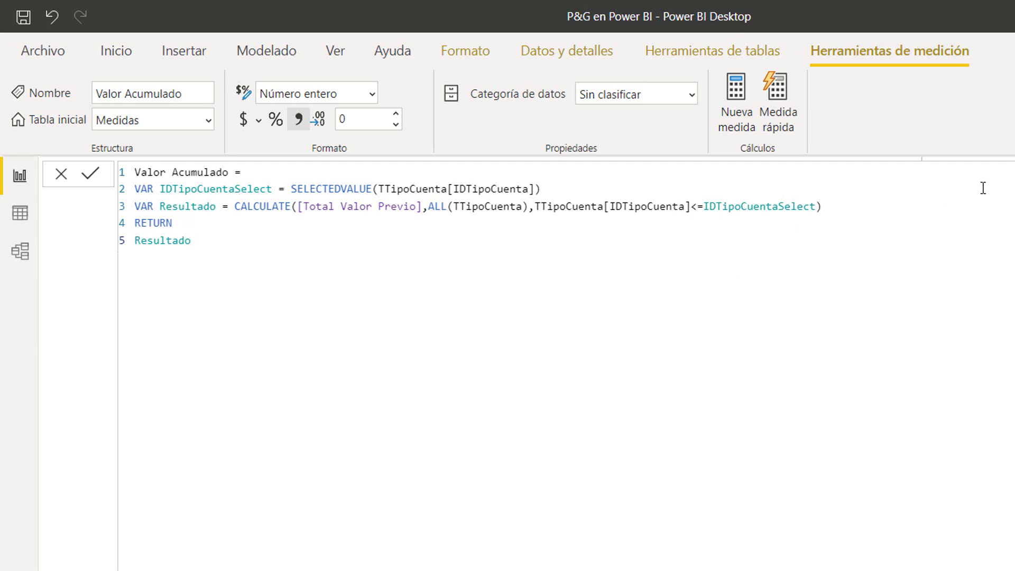
key(Return)
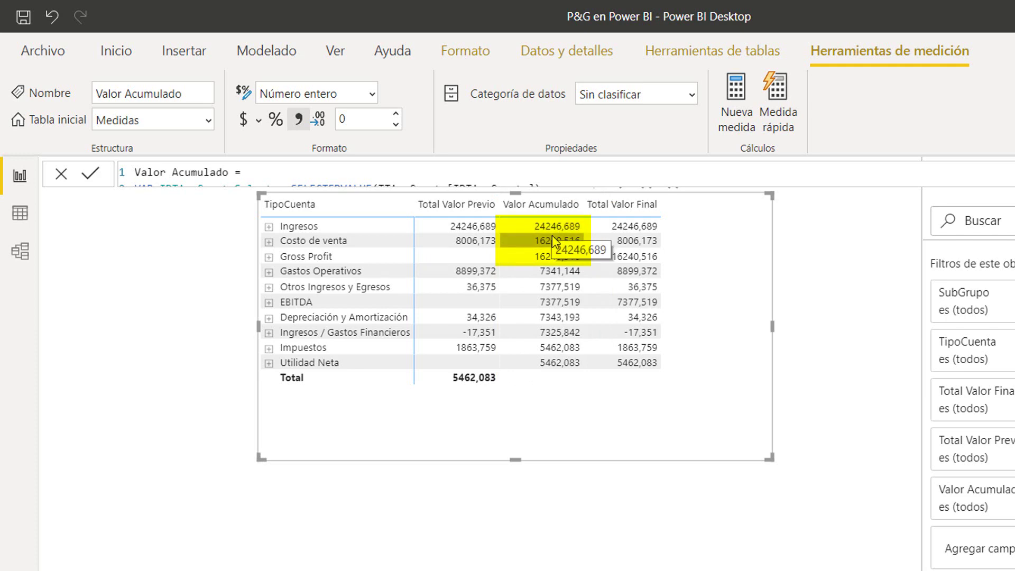
click(270, 241)
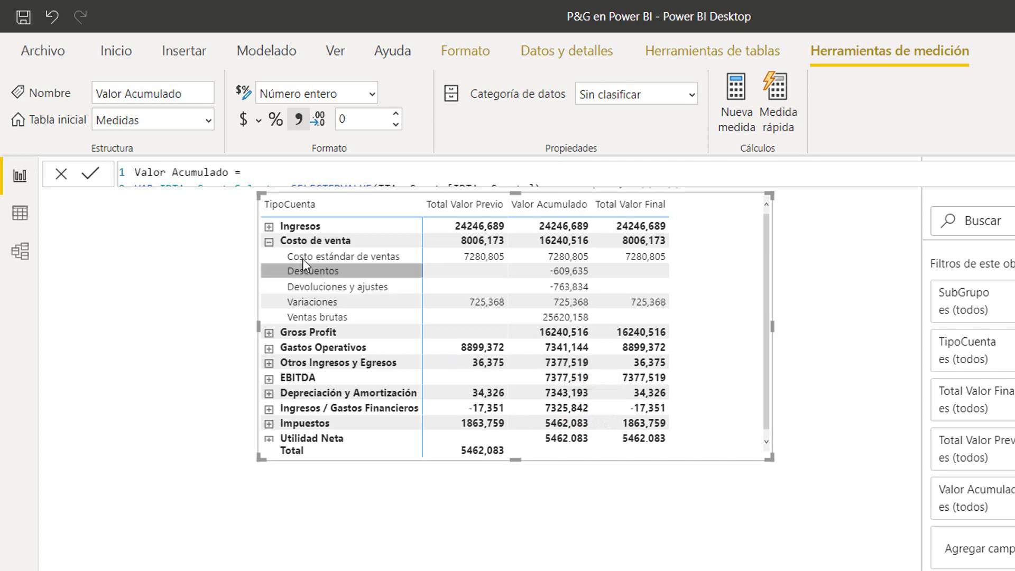
click(268, 242)
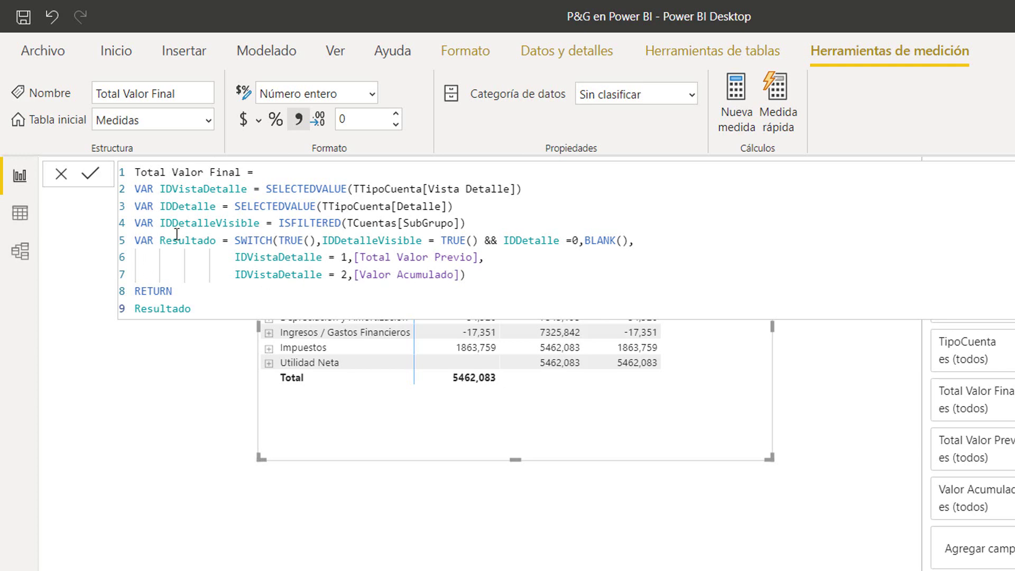
- Close the Total Valor Final formula after reviewing it, and inspect the measure's values in the Ingresos and Costo de venta subgroups
click(90, 174)
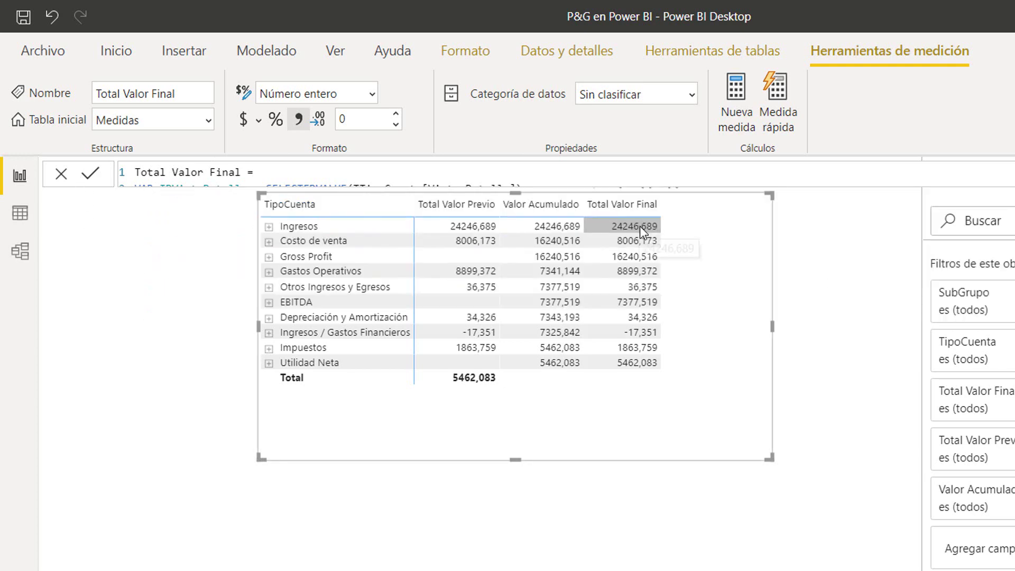
click(269, 226)
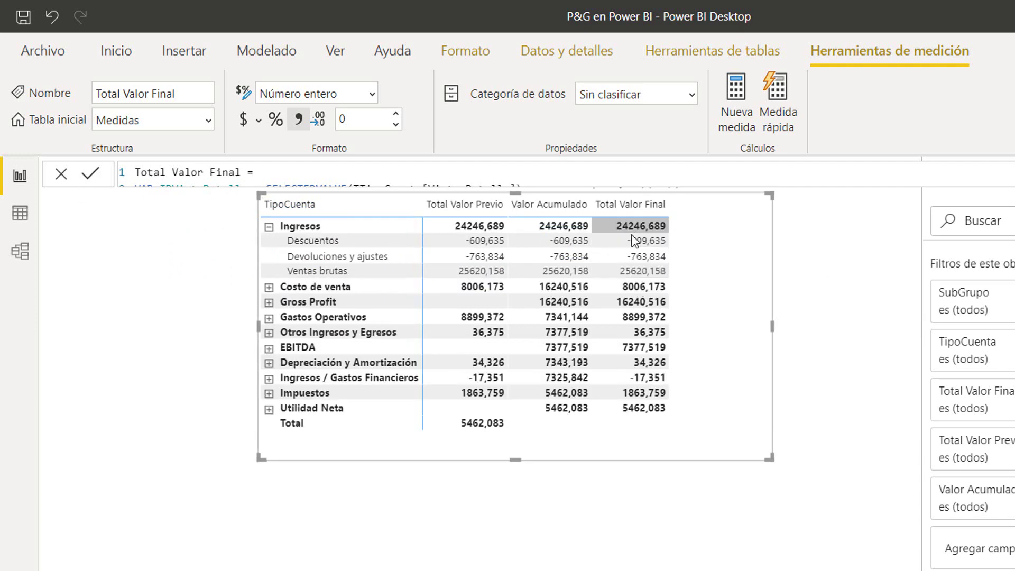
click(269, 227)
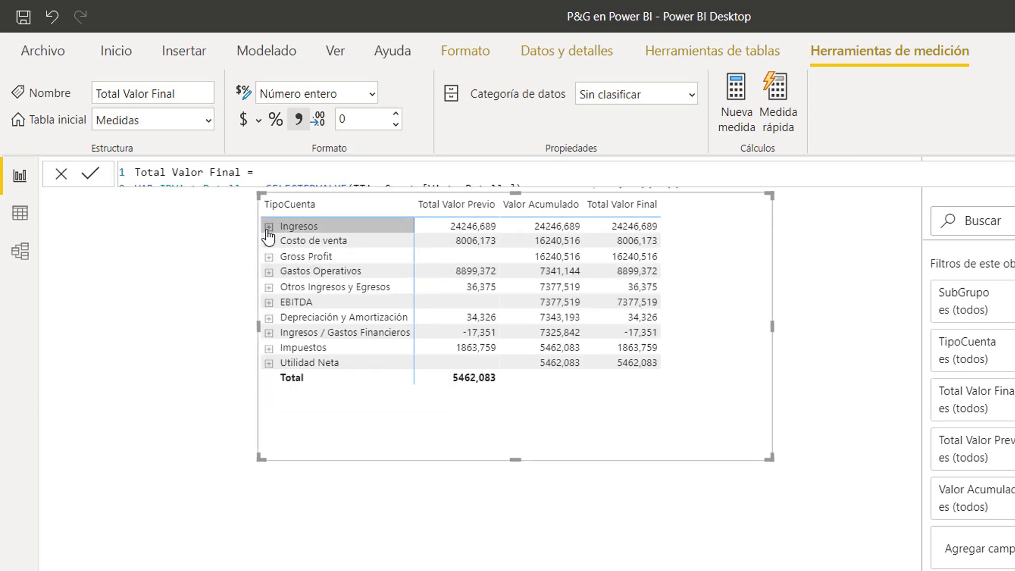
click(269, 242)
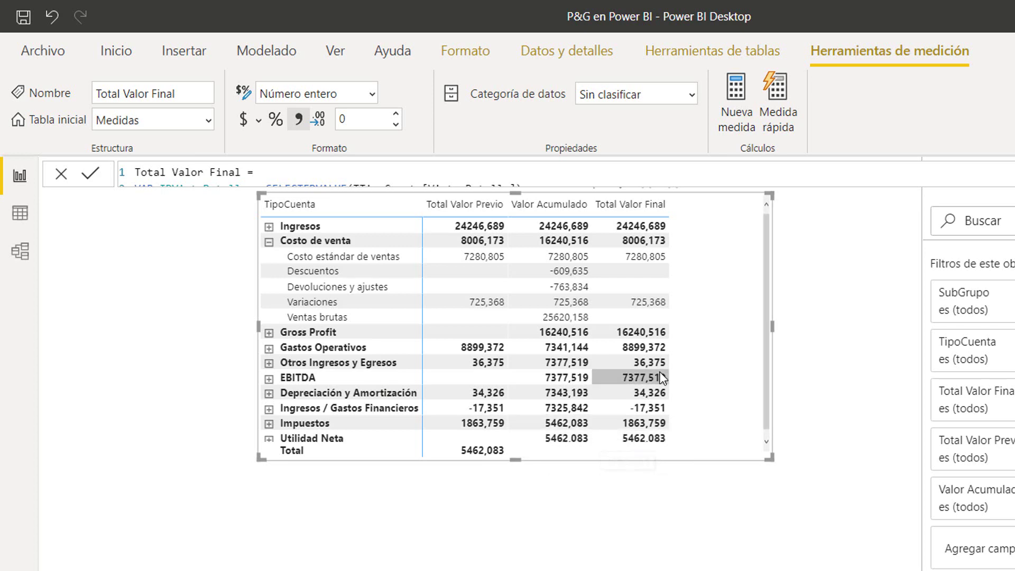
click(269, 242)
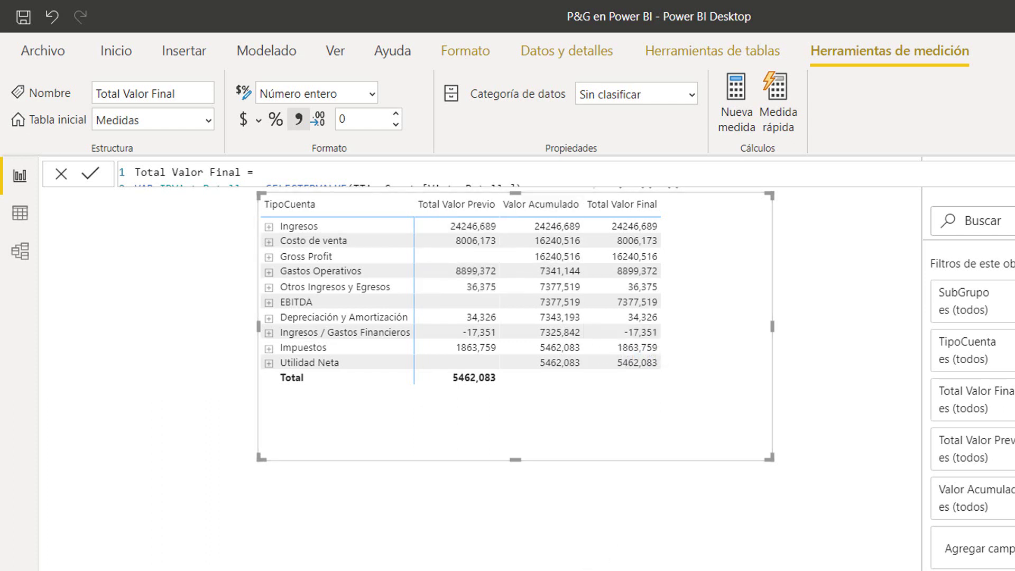
- Undo the additions of Total Valor Previo and Valor Acumulado to the Subtotal matrix
key(ctrl+z)
key(ctrl+z)
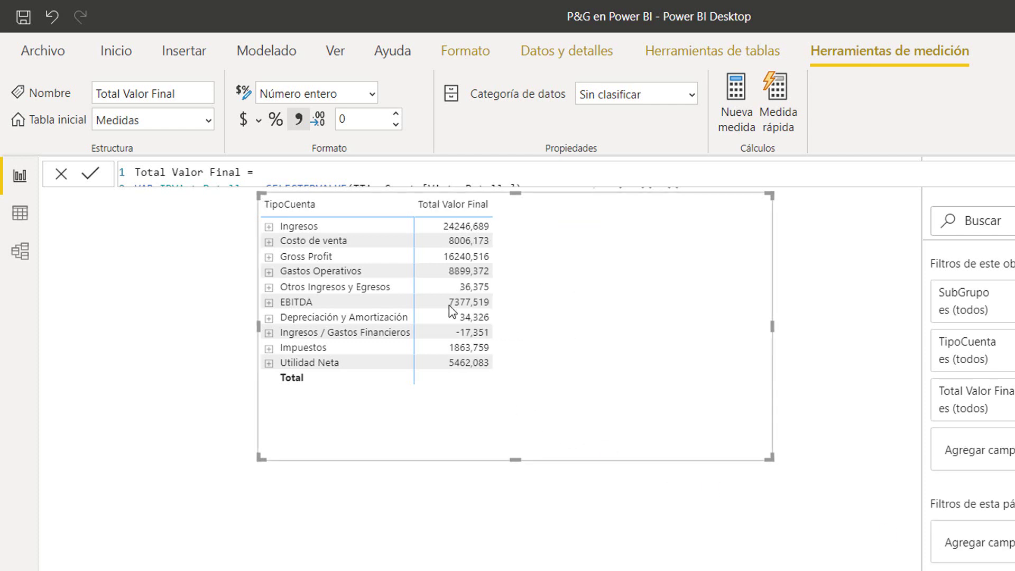
- Inspect the Total Valor Final values of the Ingresos and Costo de venta subgroups in the Subtotal matrix
click(270, 227)
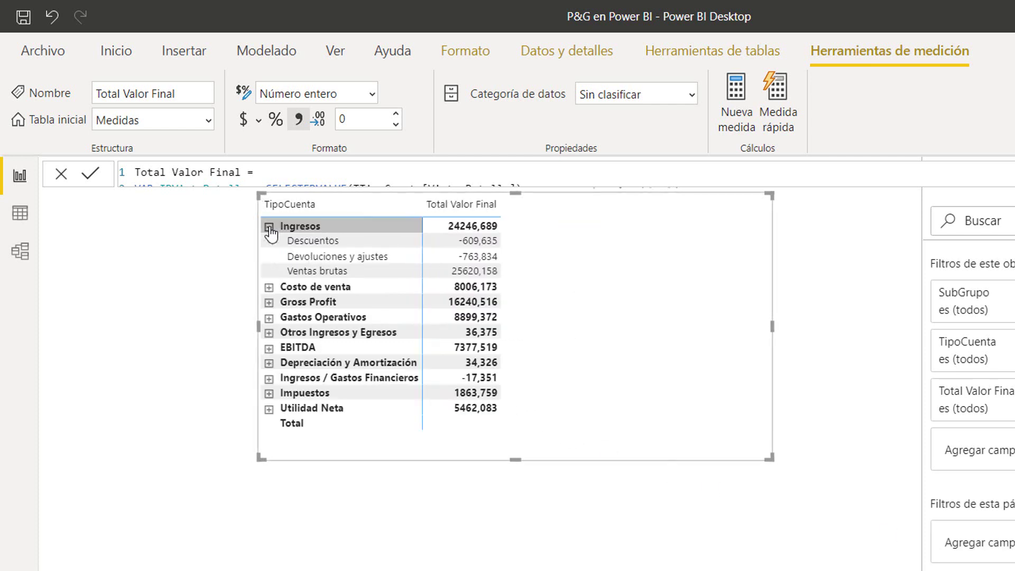
click(269, 227)
click(269, 242)
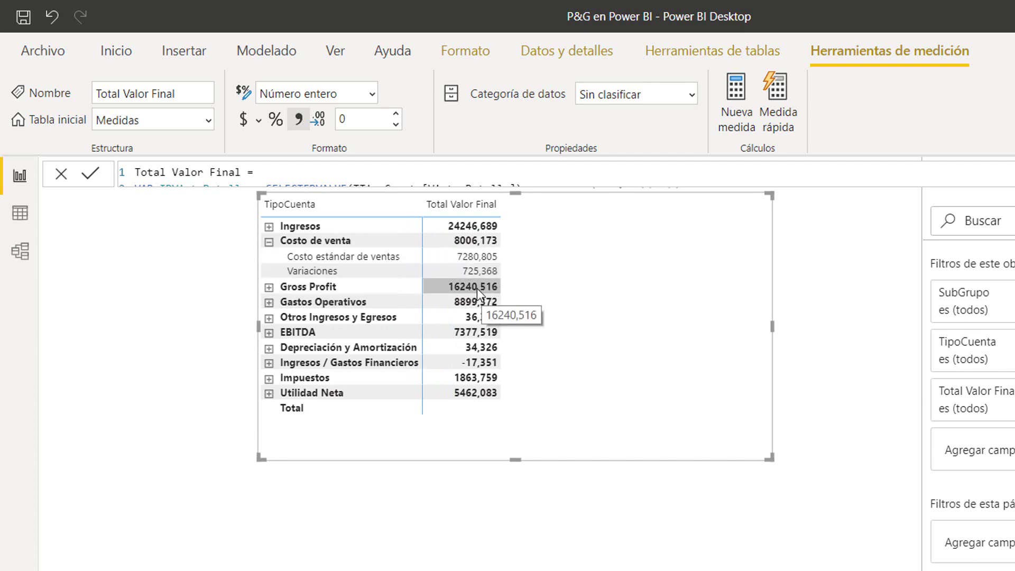
click(268, 241)
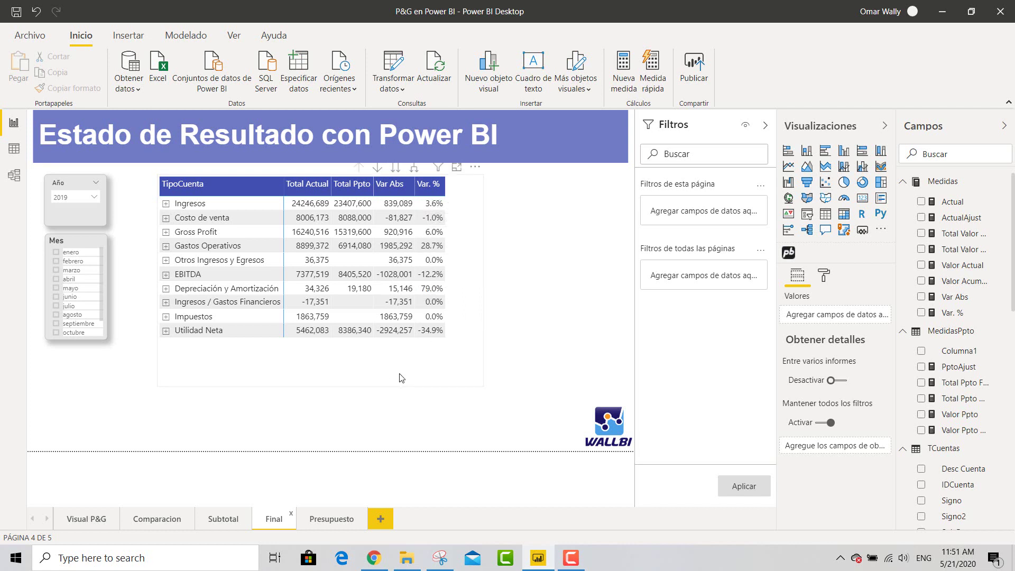
- Filter the income statement on the Final page to the month septiembre
click(57, 265)
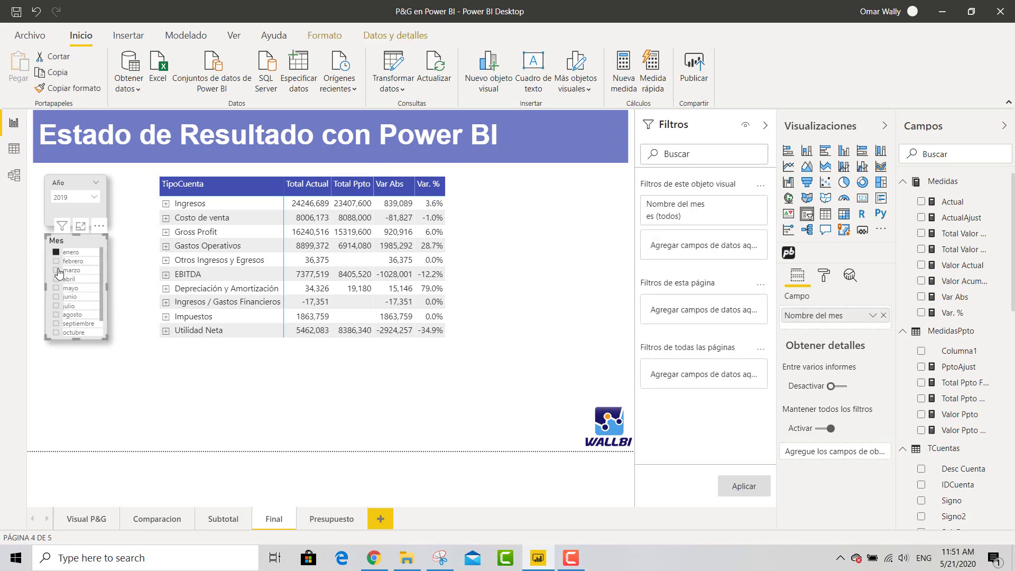
click(56, 323)
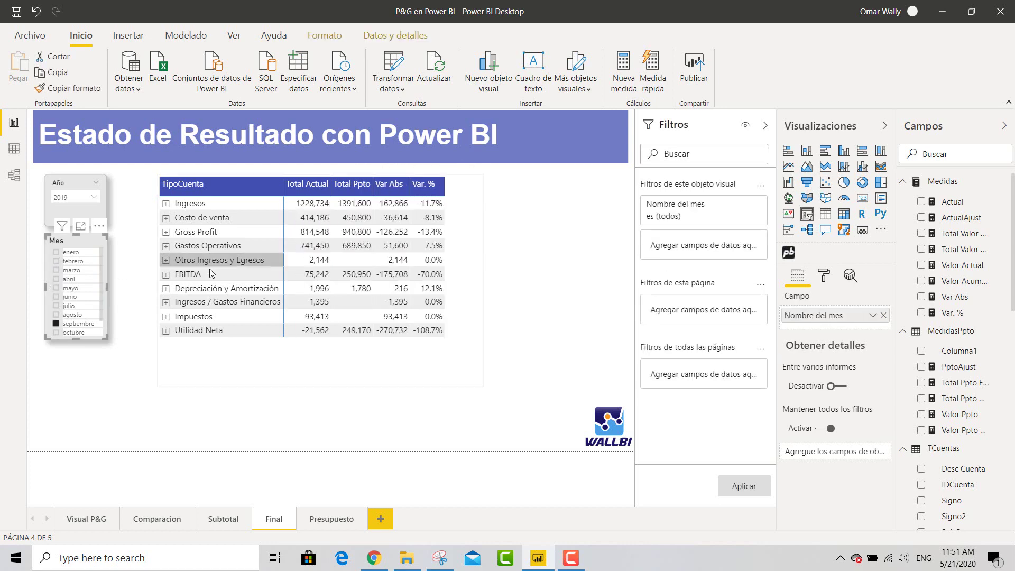
- Examine actual versus budget values and variances across the subgroups of Otros Ingresos y Egresos and Gastos Operativos
click(166, 260)
click(165, 260)
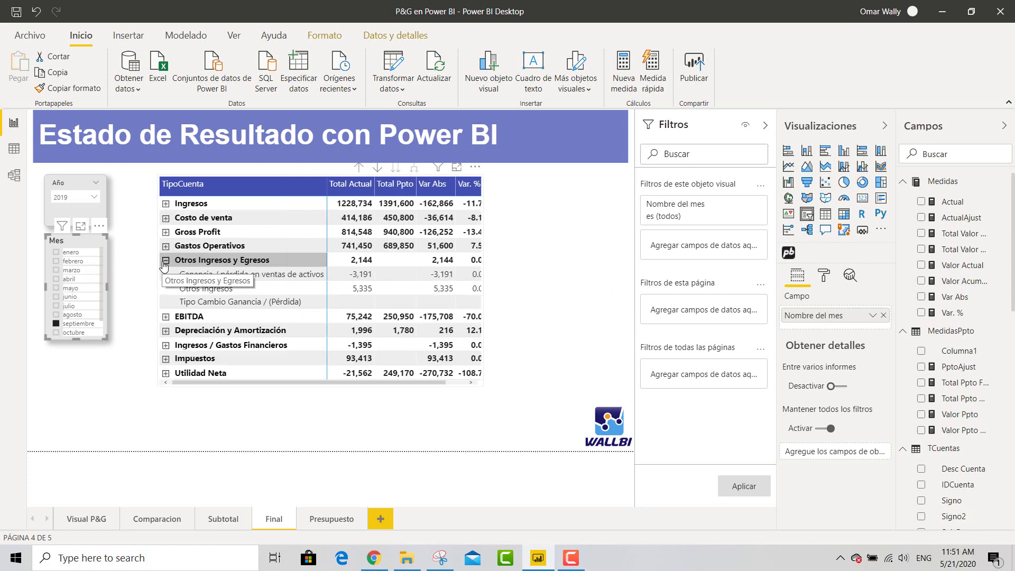
click(165, 246)
scroll(256, 307, down, 1)
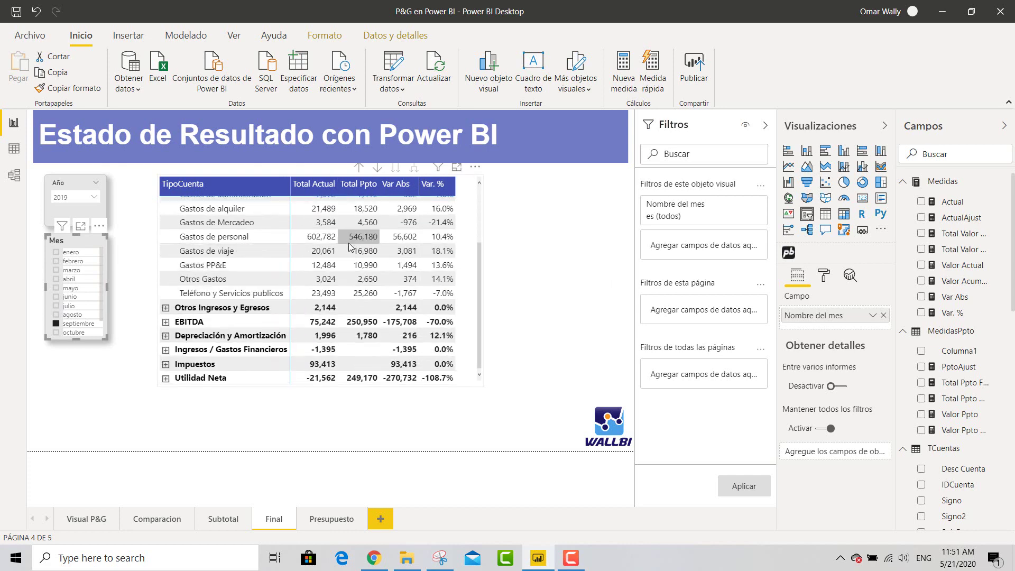
scroll(385, 272, up, 4)
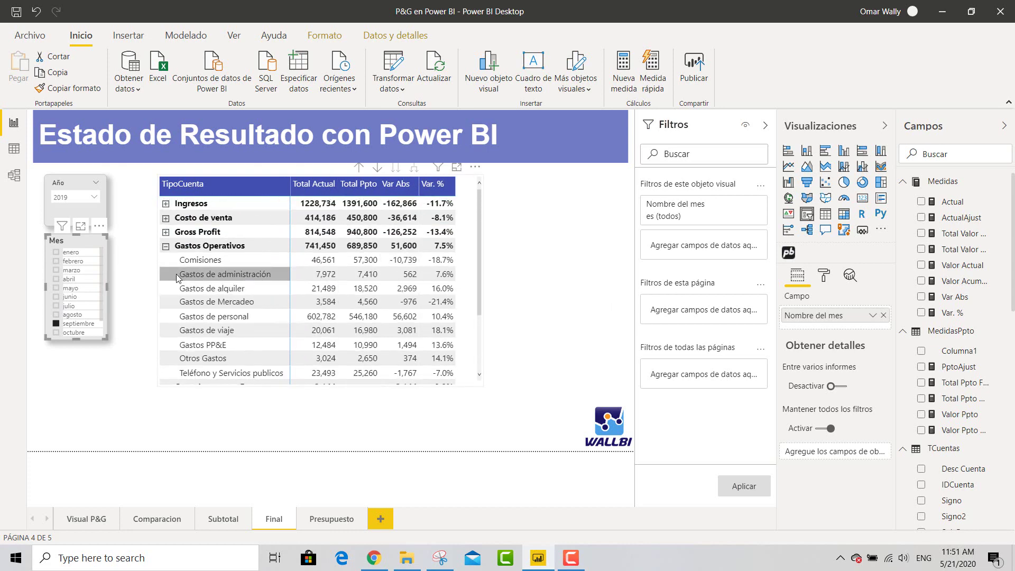
double_click(203, 250)
click(202, 248)
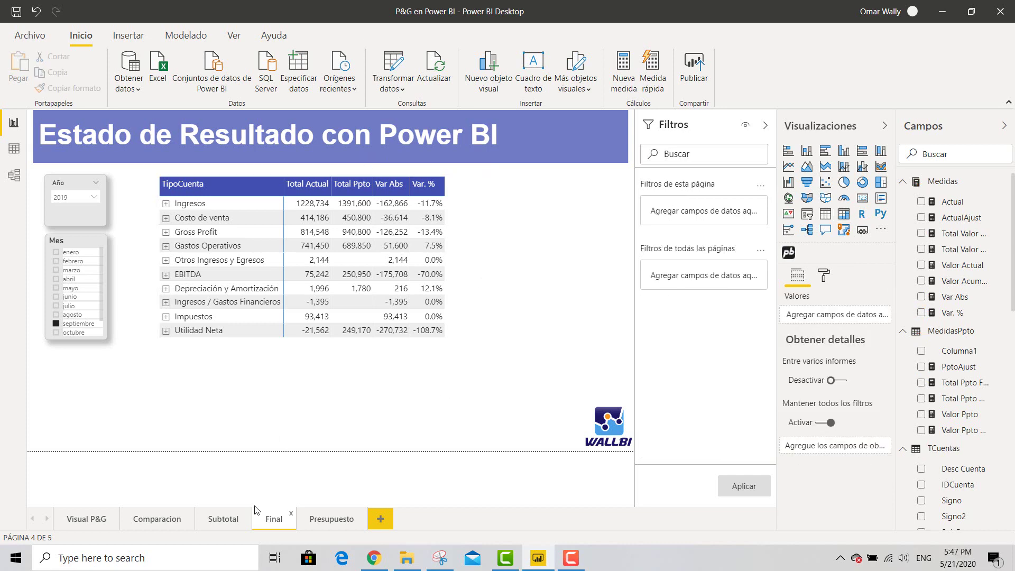
- On the Subtotal page, enable row subtotals per row level for the matrix and turn off the TipoCuenta subtotal
click(210, 521)
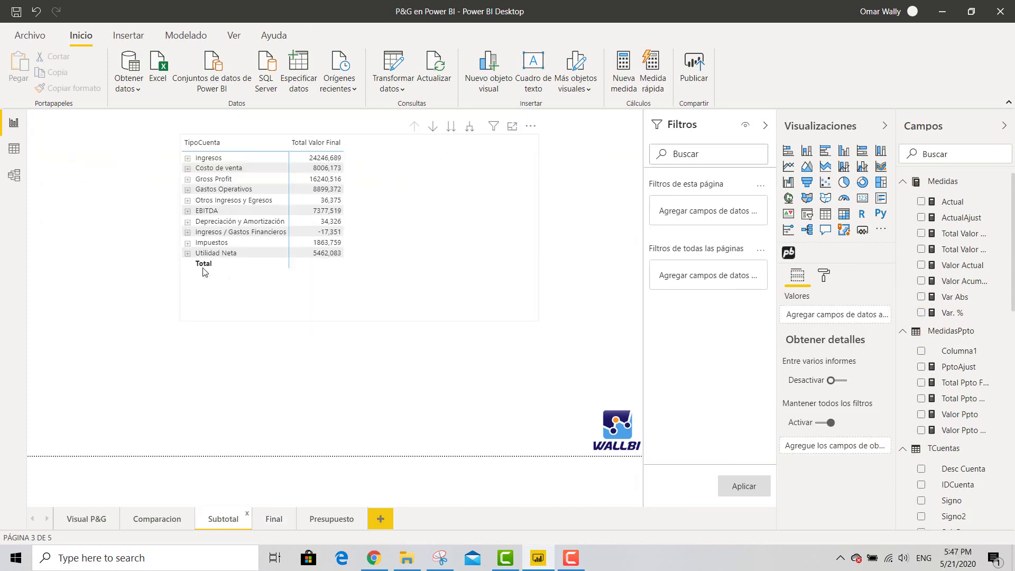
click(421, 275)
click(824, 276)
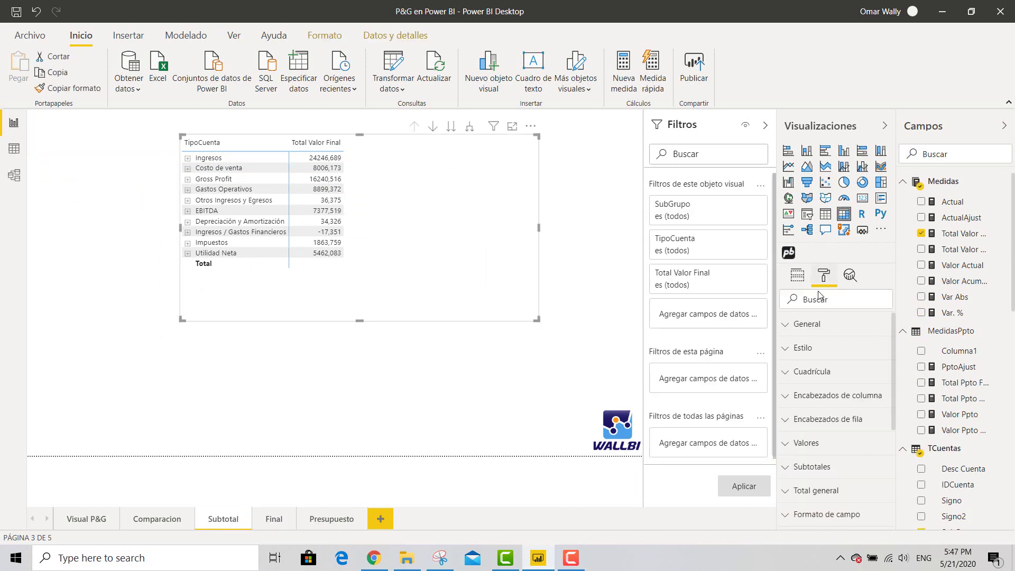
scroll(801, 376, down, 3)
click(793, 336)
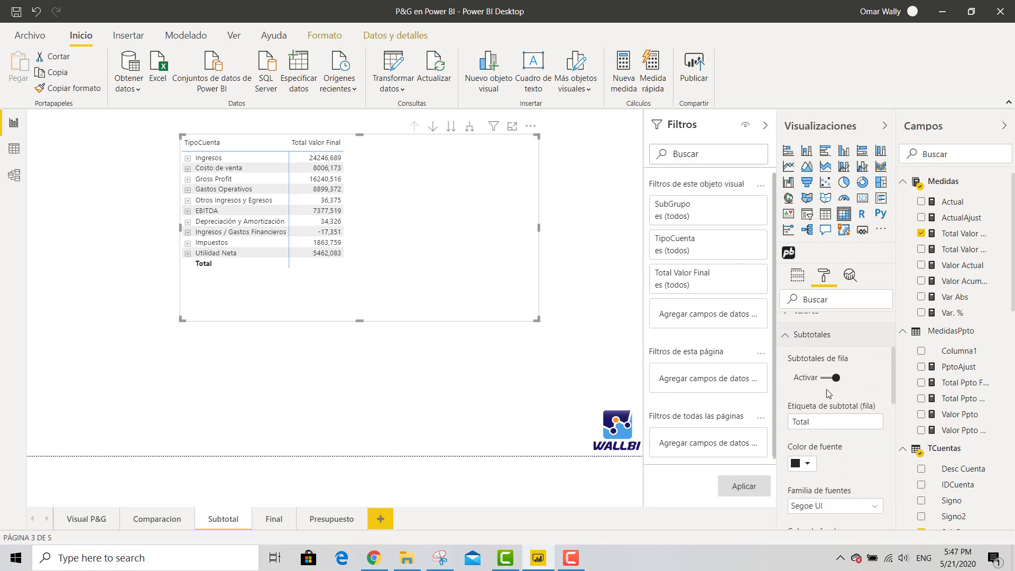
scroll(826, 389, down, 3)
scroll(828, 401, down, 3)
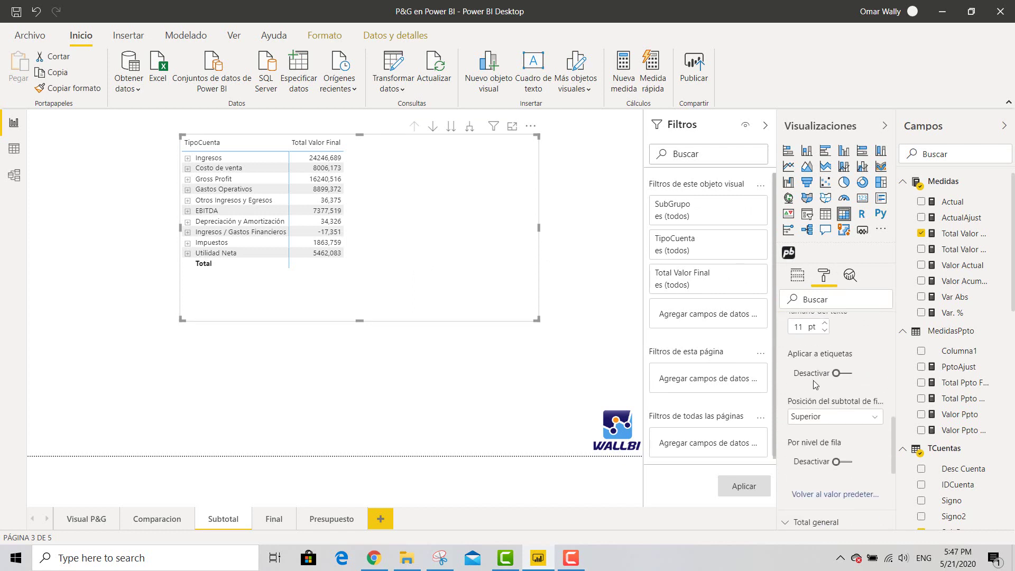
scroll(809, 386, down, 2)
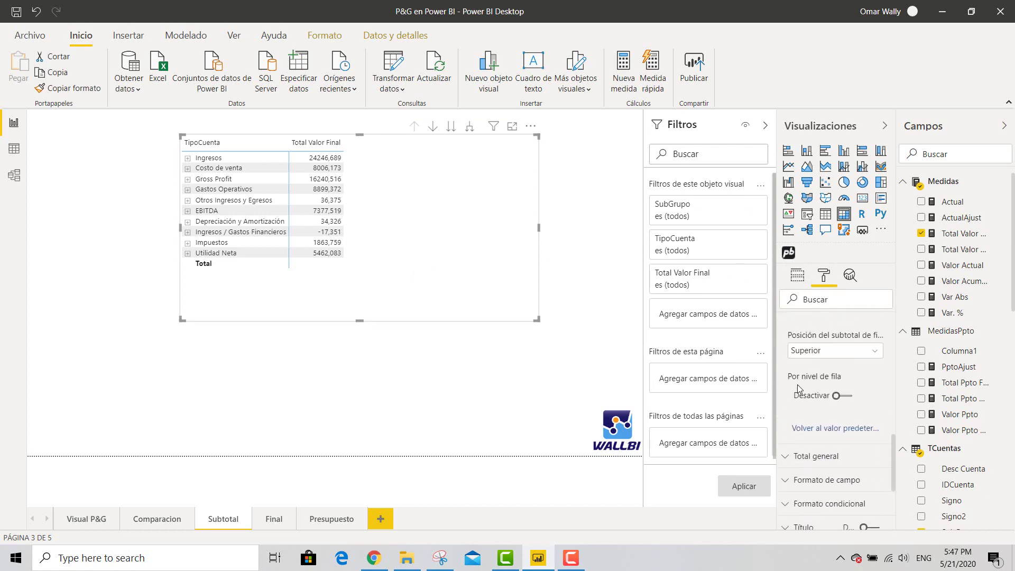
click(835, 397)
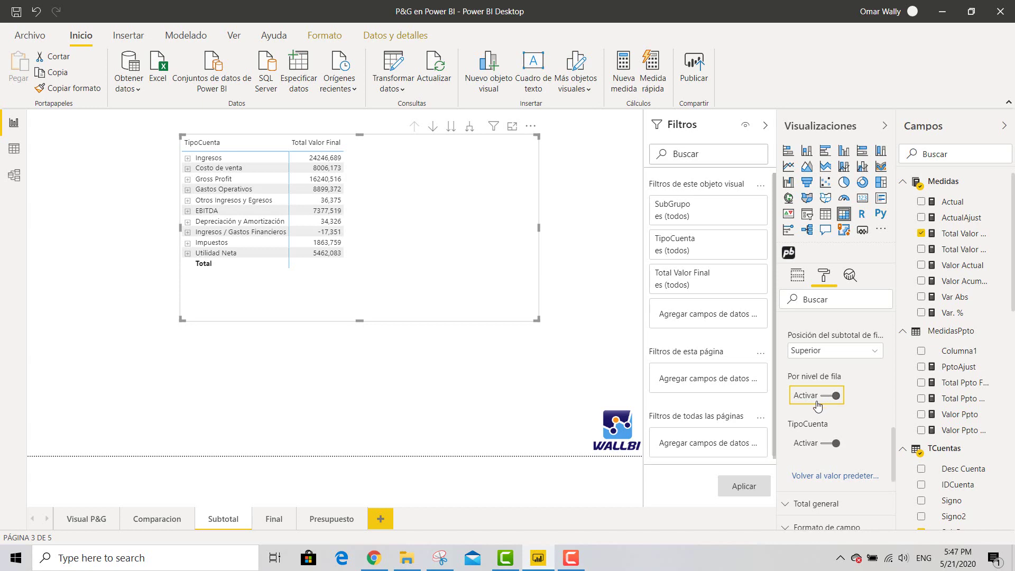
click(835, 438)
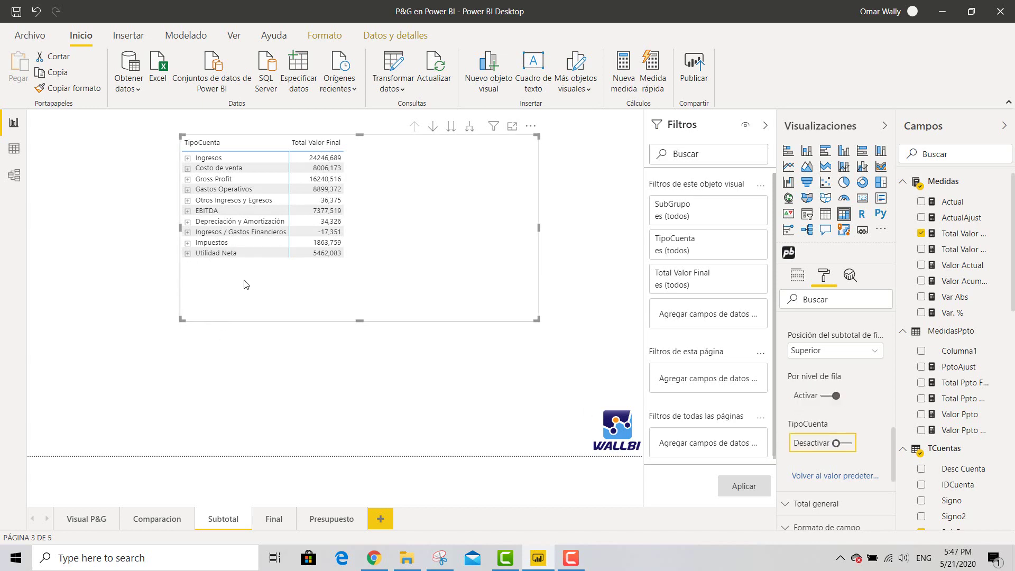